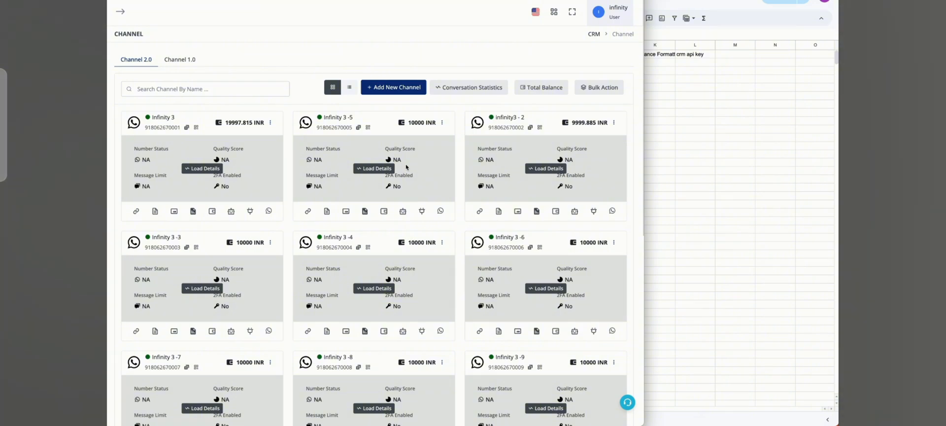
- Export the channel list with all individually selectable fields included and download the resulting file
click(613, 89)
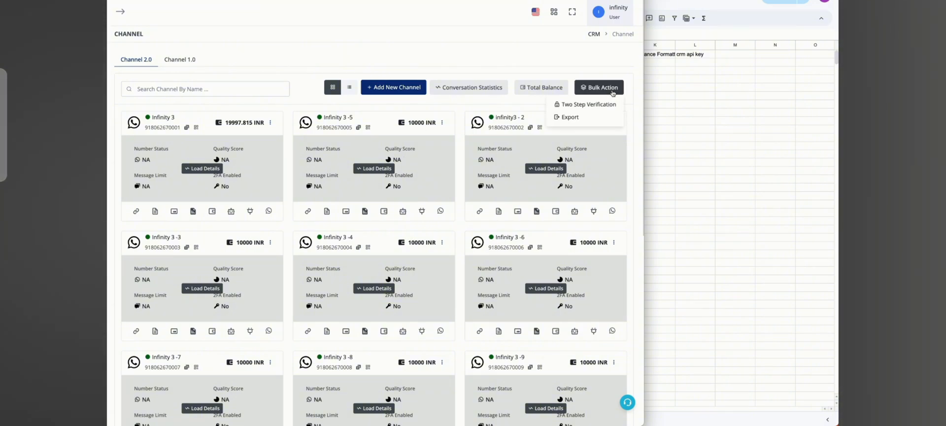
click(570, 116)
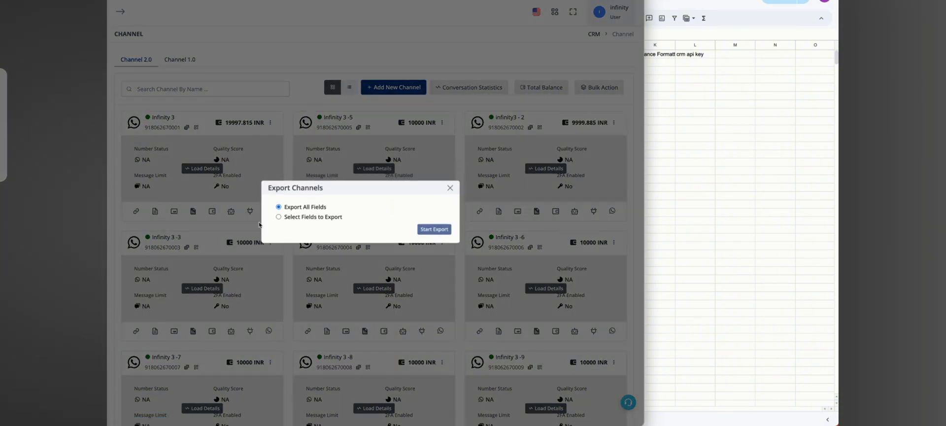
click(278, 217)
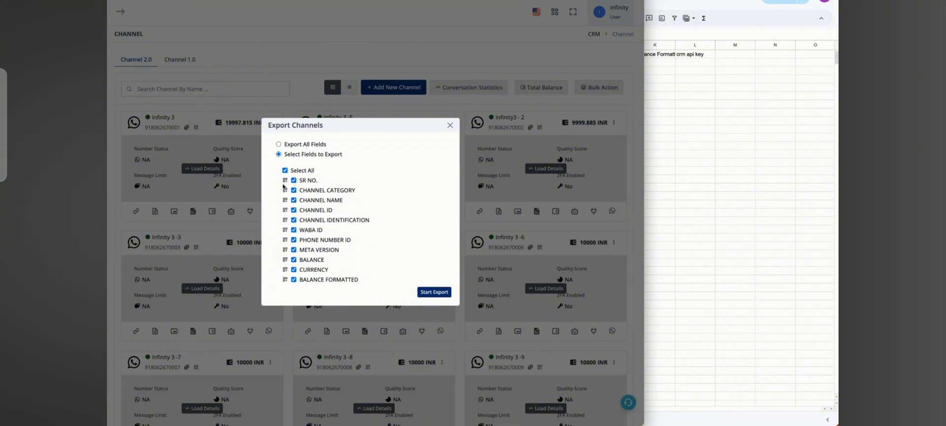
click(435, 292)
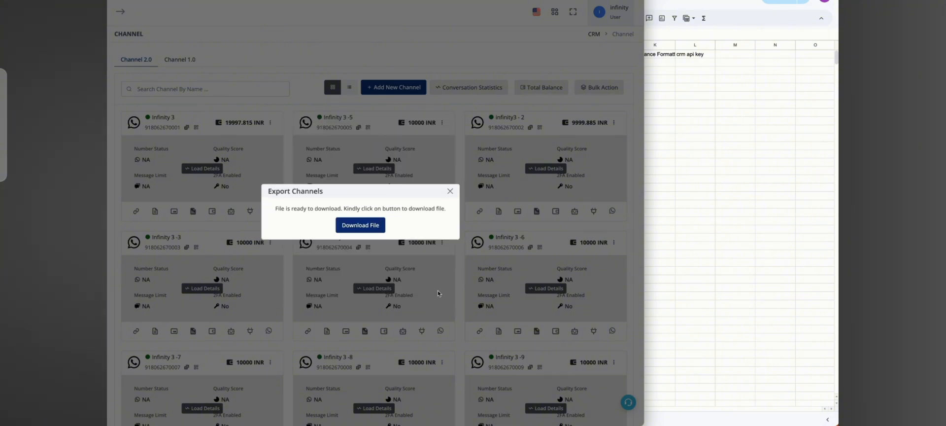
click(376, 227)
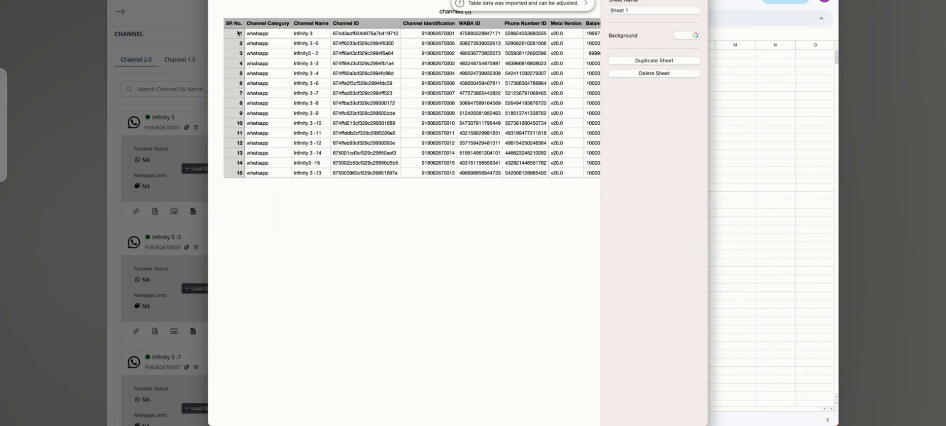
- Copy all exported channel rows, from SR No. through Balance Formatted, and switch to the settings sheet in Google Sheets
click(238, 33)
scroll(437, 115, right, 5)
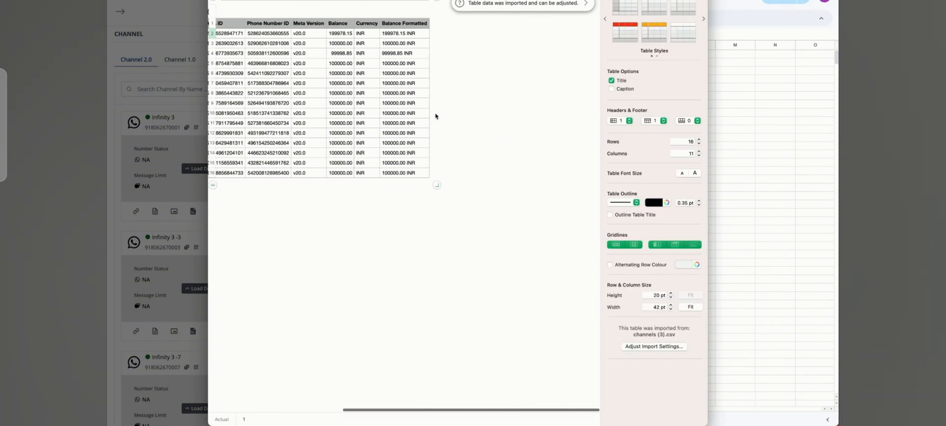
shift+click(426, 174)
click(837, 162)
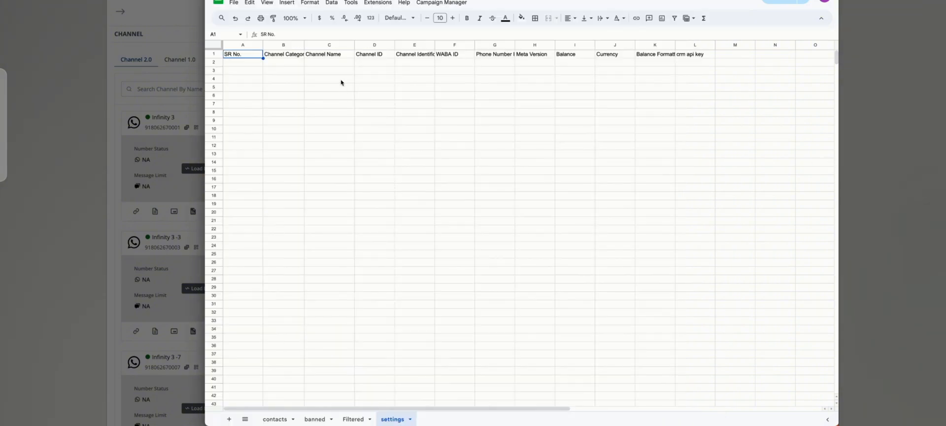
click(247, 63)
key(super+v)
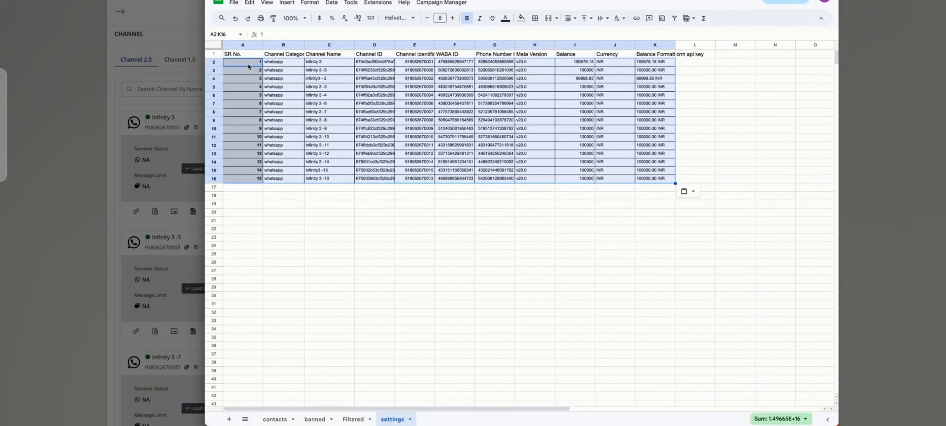
click(283, 89)
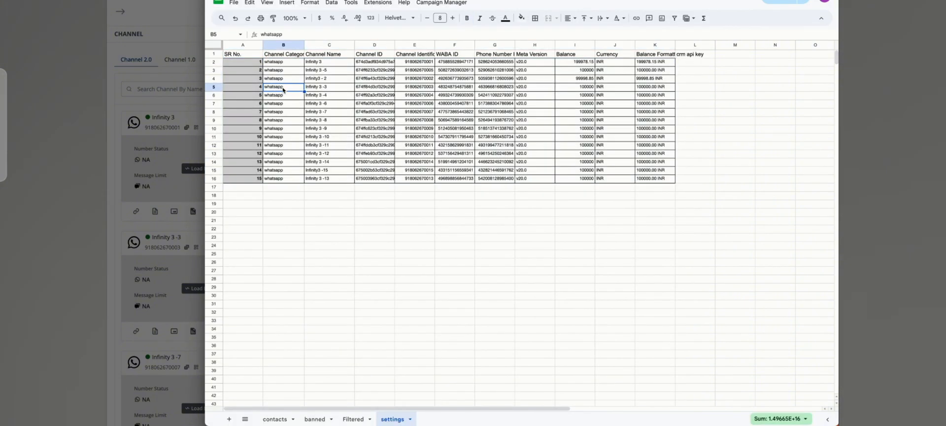
key(super+z)
- Paste the copied channel rows as values only into the settings sheet, starting at cell A2
right_click(242, 62)
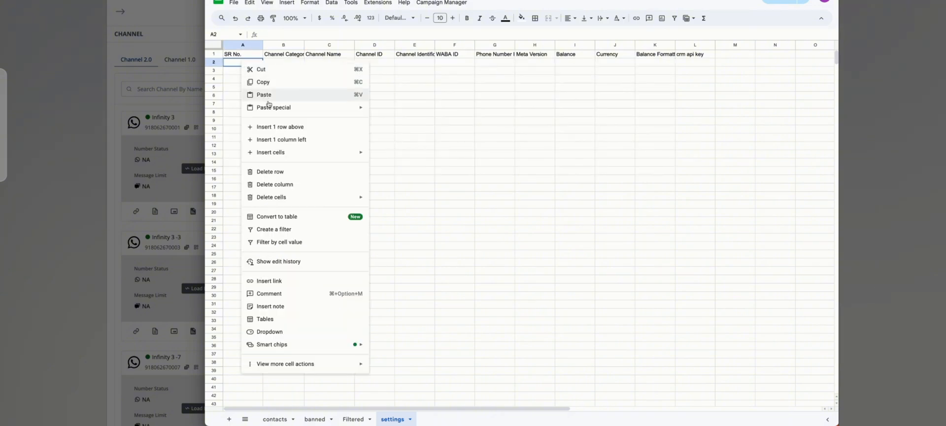
mouse_move(276, 108)
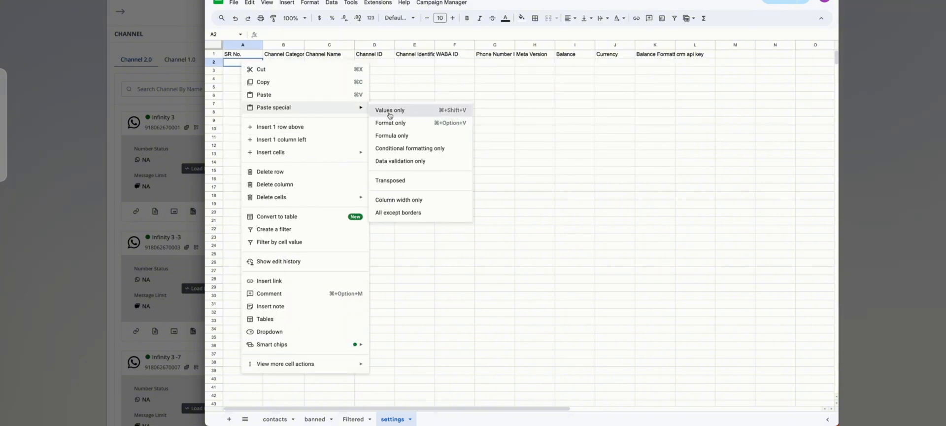
click(386, 110)
click(402, 204)
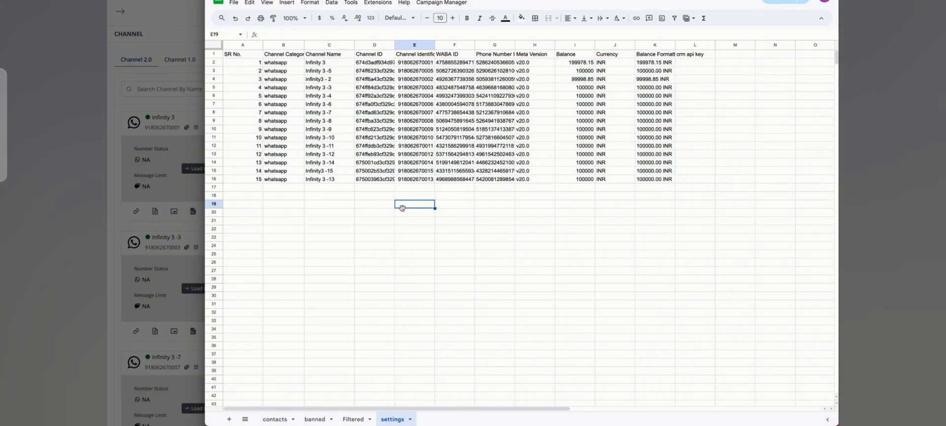
- Return to the CRM channel page, close the export dialog, and open the Infinity 3 channel's options to locate Access Token
click(225, 54)
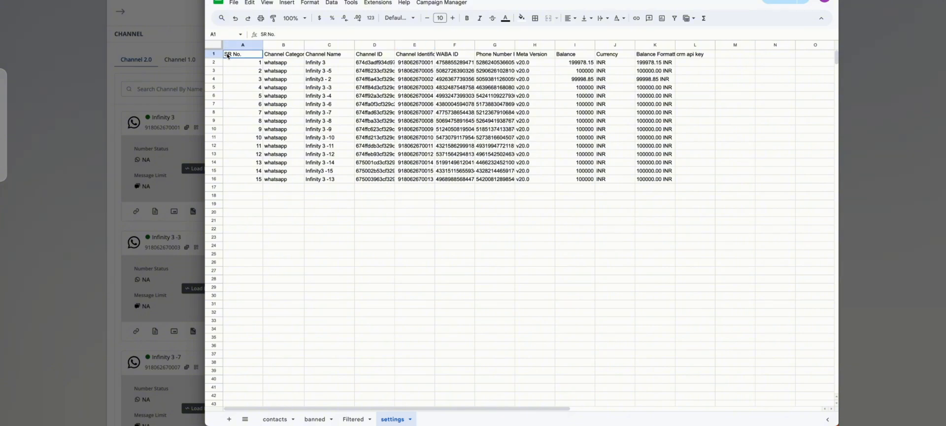
click(693, 63)
click(173, 115)
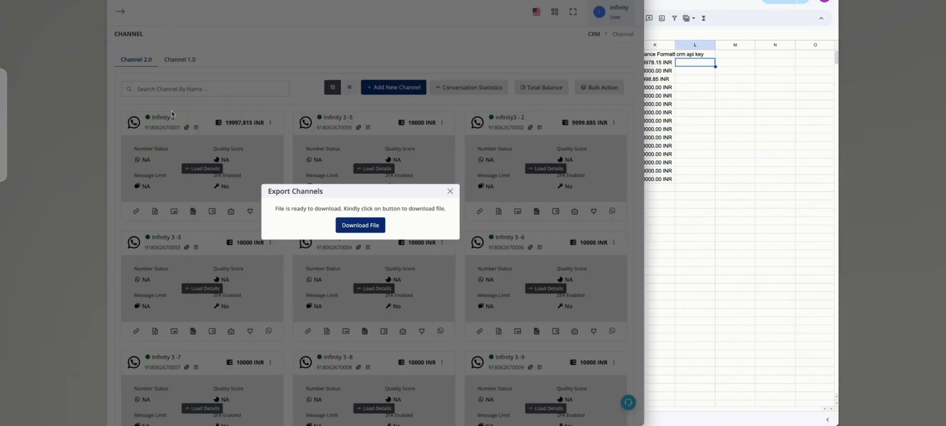
click(450, 190)
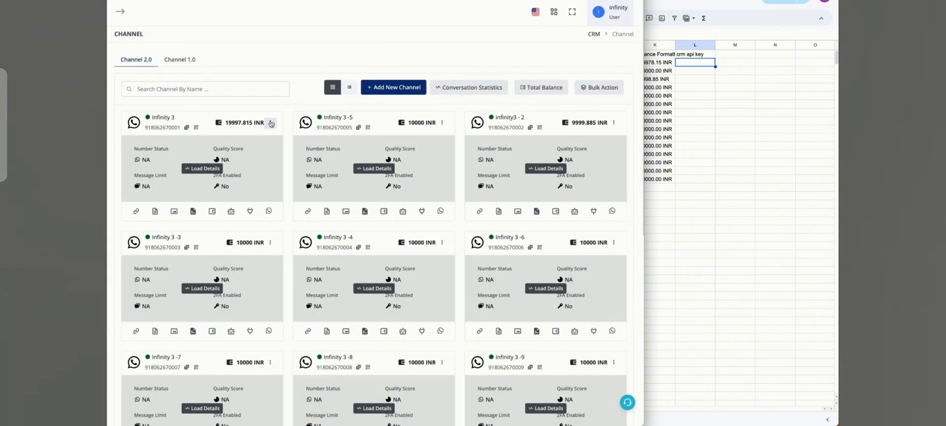
click(270, 123)
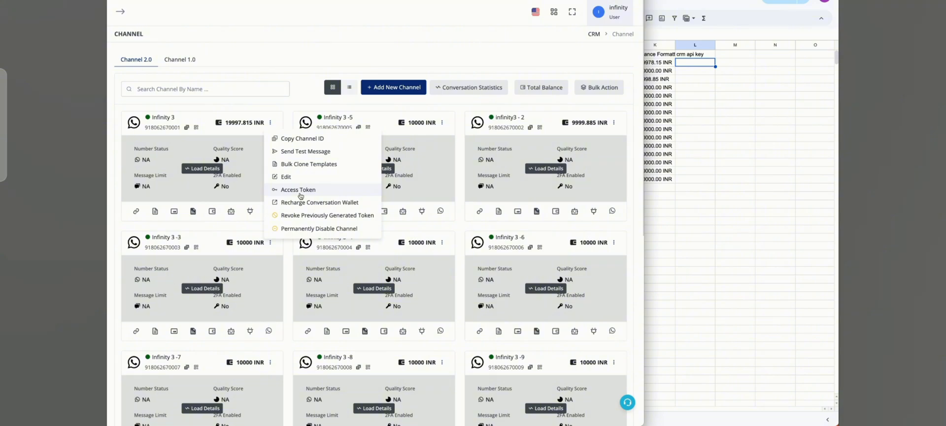
- Fill the crm api key column in the settings sheet with the API key for every channel row, L2:L16
click(712, 82)
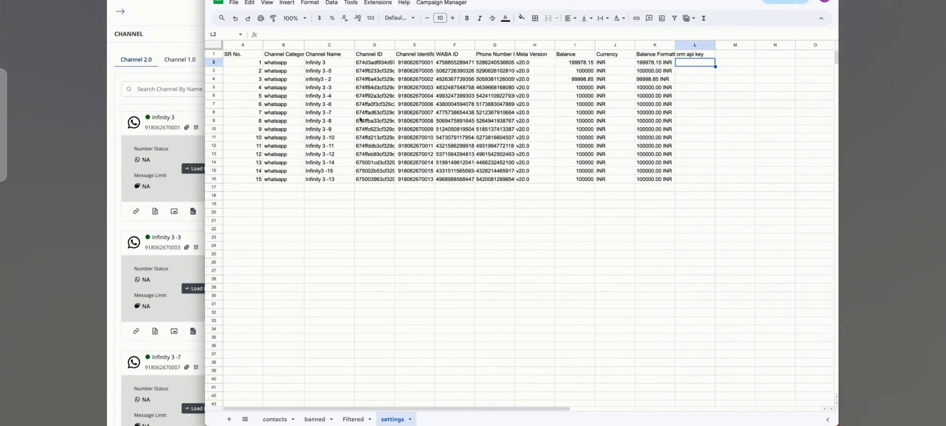
drag(281, 63, 617, 180)
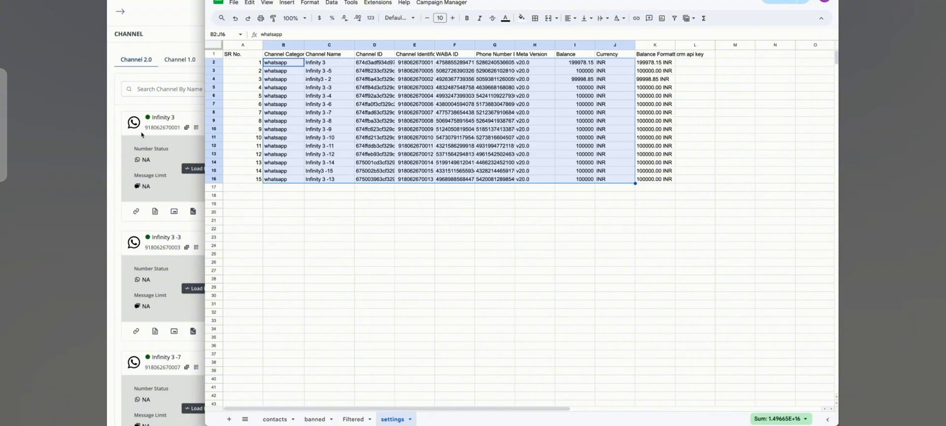
drag(703, 62, 693, 183)
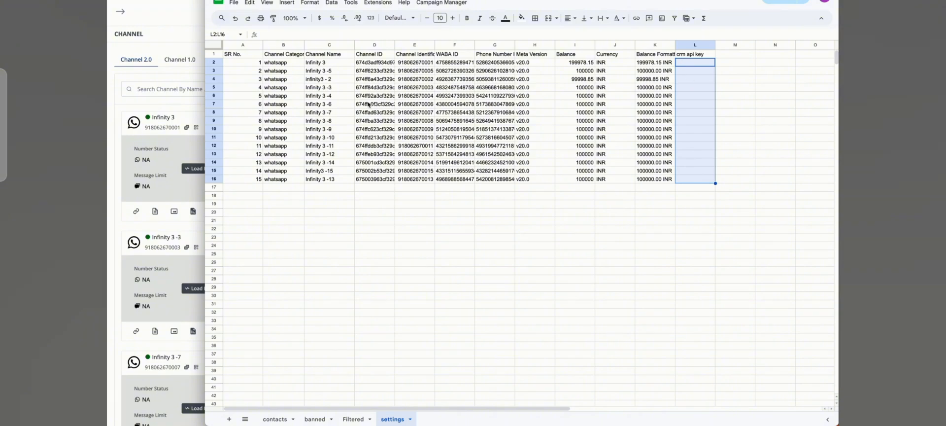
drag(320, 66, 332, 180)
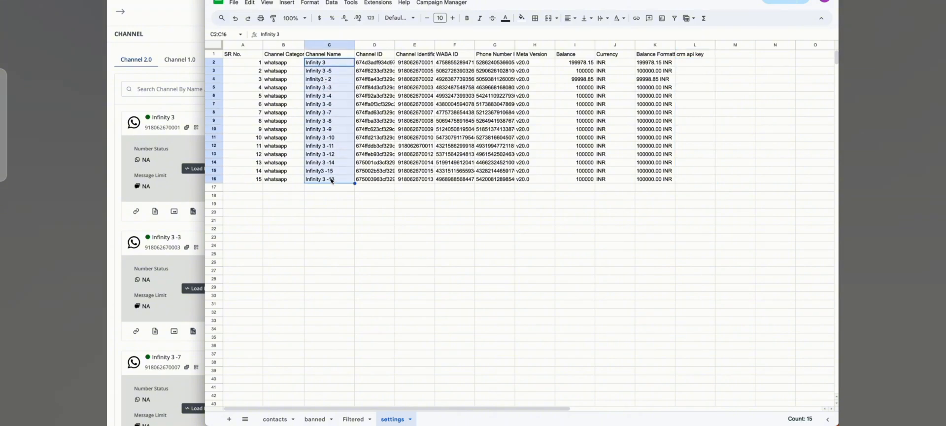
click(697, 64)
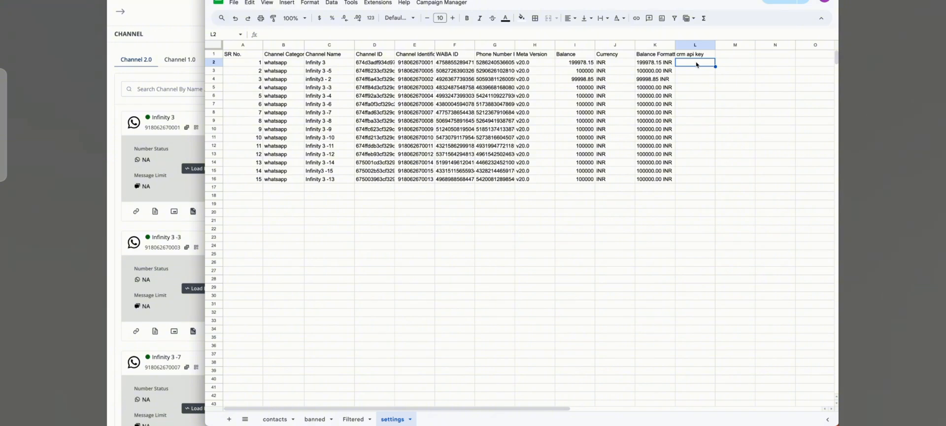
drag(696, 65, 701, 180)
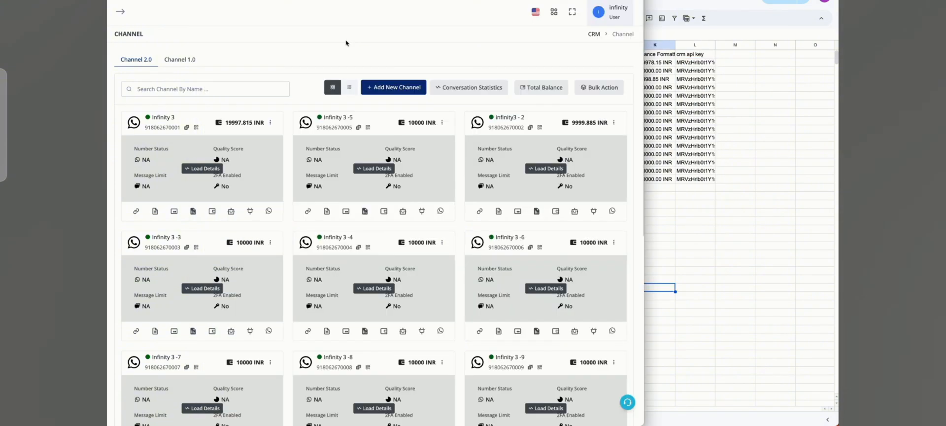
click(824, 188)
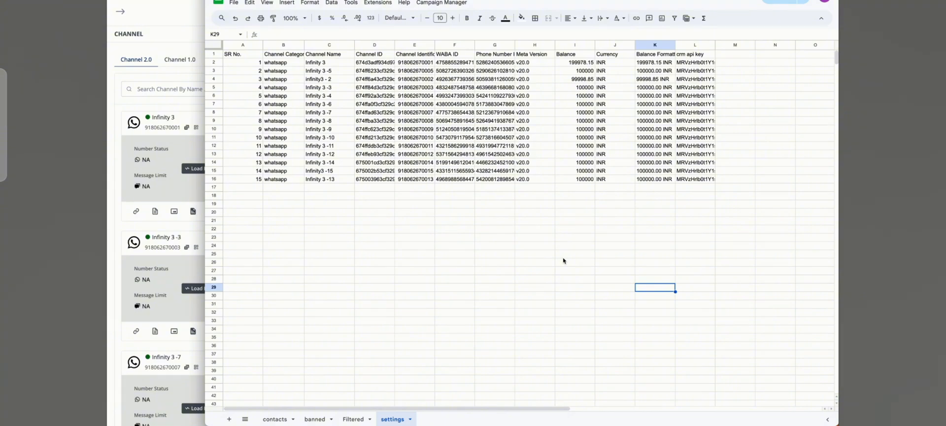
- Open the Infinity 3 channel's templates in the CRM and start a bulk template clone
click(156, 41)
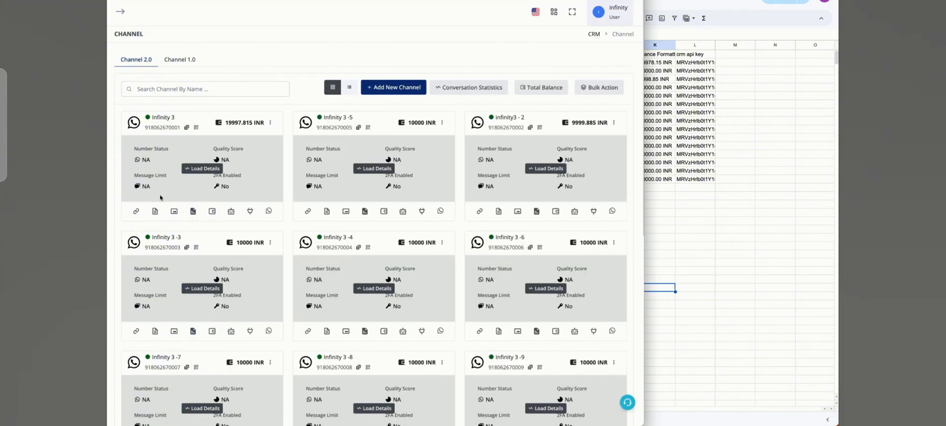
click(155, 212)
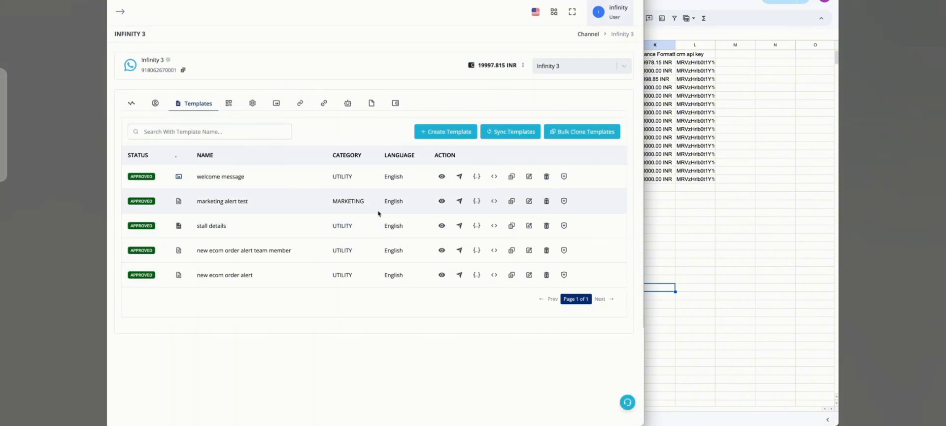
click(575, 132)
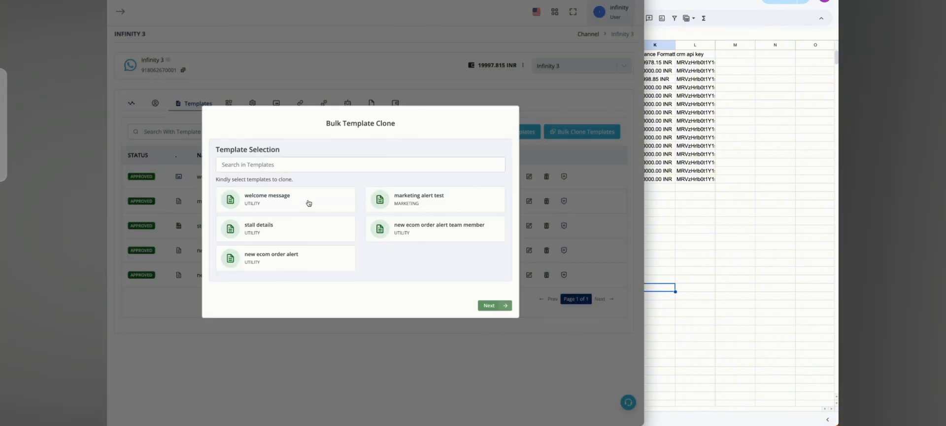
click(313, 203)
click(504, 307)
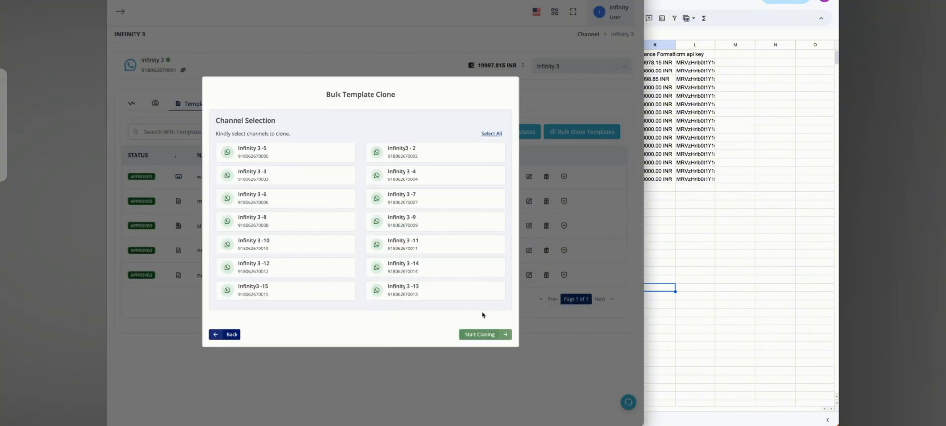
click(239, 339)
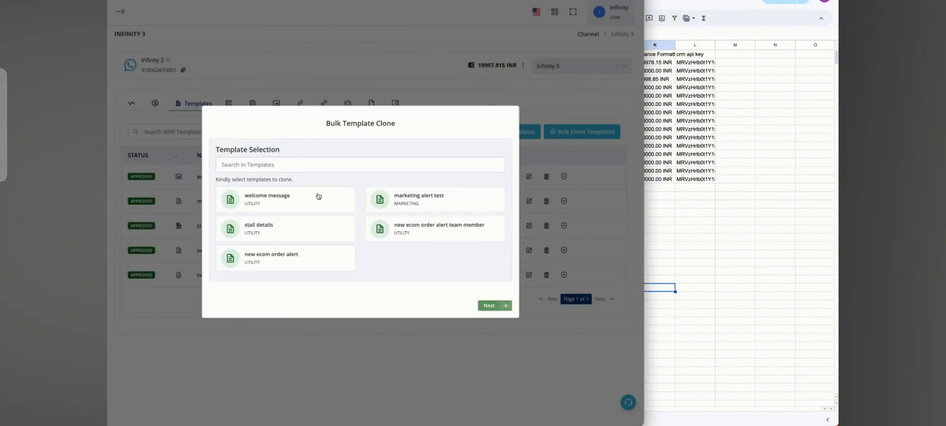
- Clone the stall details template to all listed channels and monitor the cloning status of each one
click(318, 233)
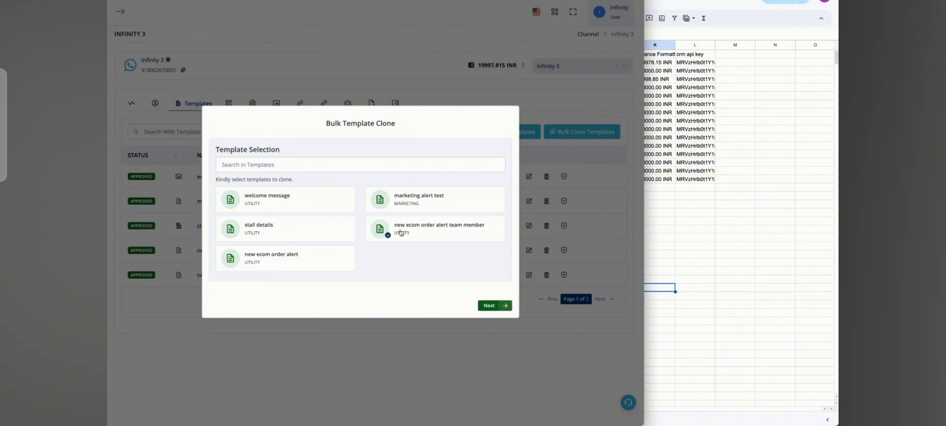
click(505, 311)
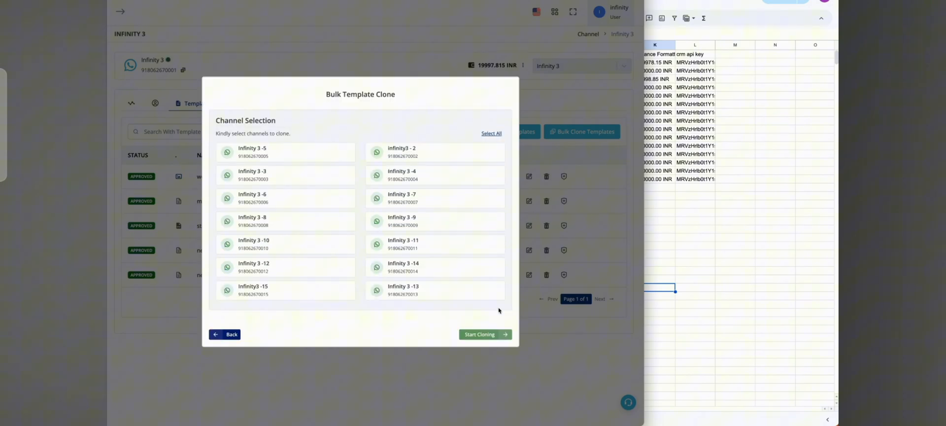
click(488, 134)
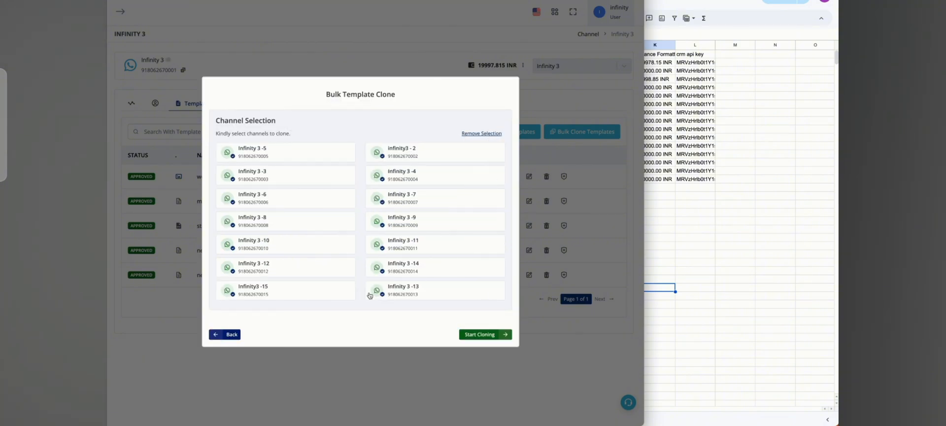
click(499, 339)
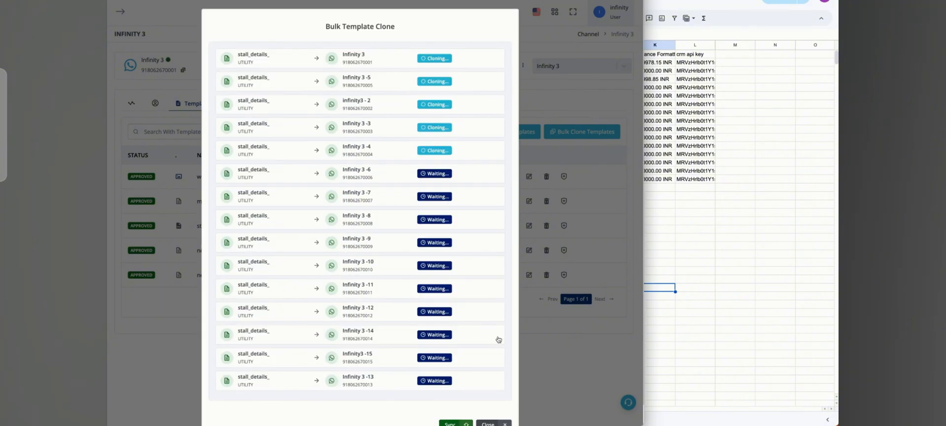
scroll(498, 339, down, 1)
scroll(498, 340, up, 1)
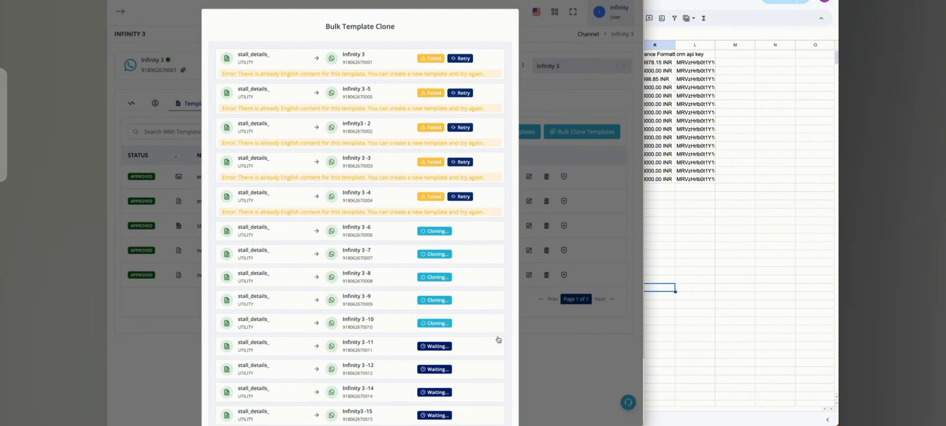
scroll(381, 294, down, 2)
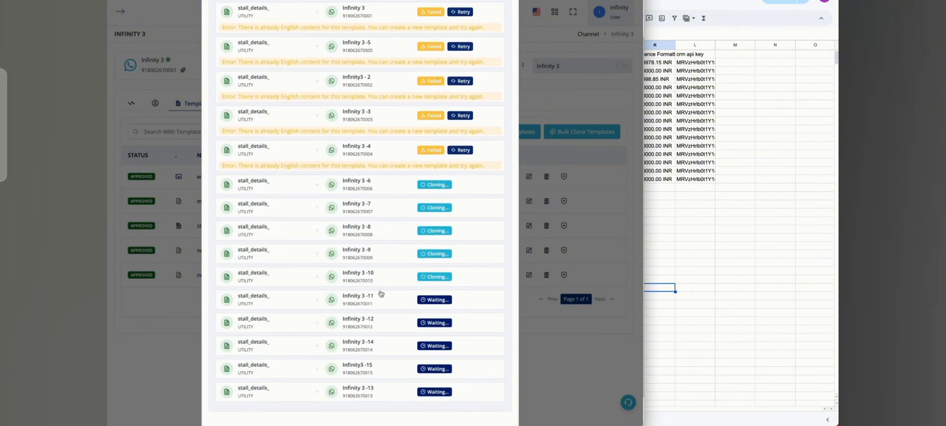
scroll(381, 294, up, 2)
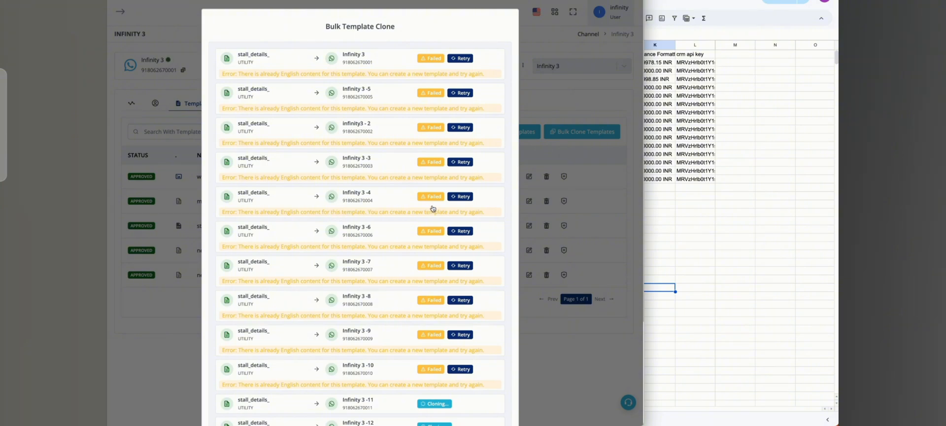
- Review the stall details clone statuses, sync the templates, and close the Bulk Template Clone window
scroll(436, 211, down, 4)
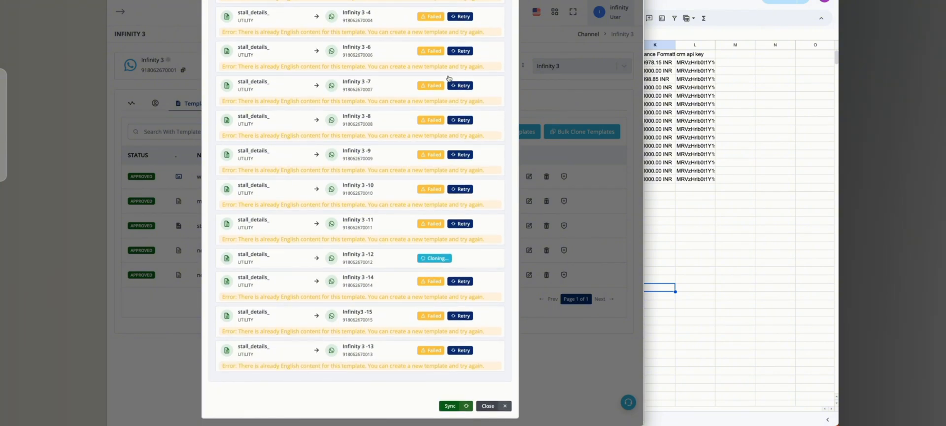
scroll(449, 79, up, 3)
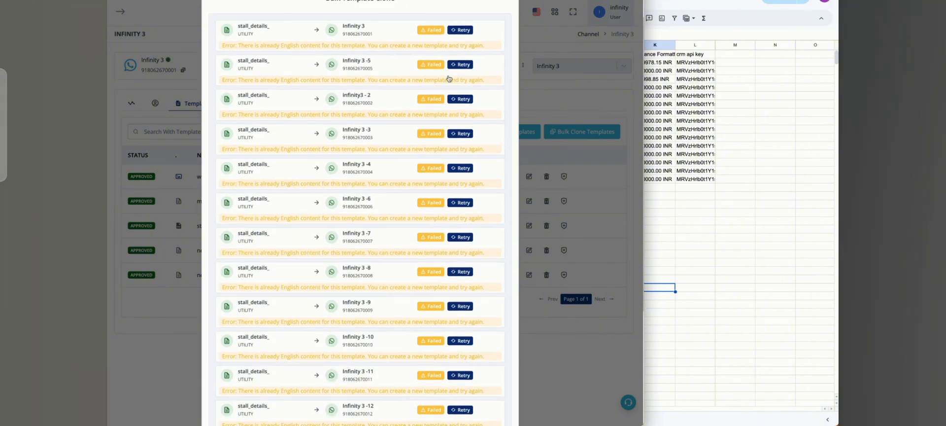
scroll(449, 79, down, 4)
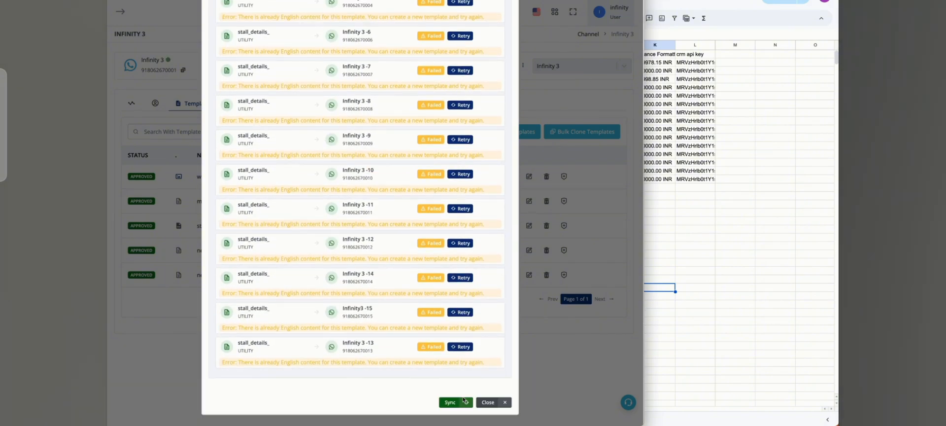
click(457, 402)
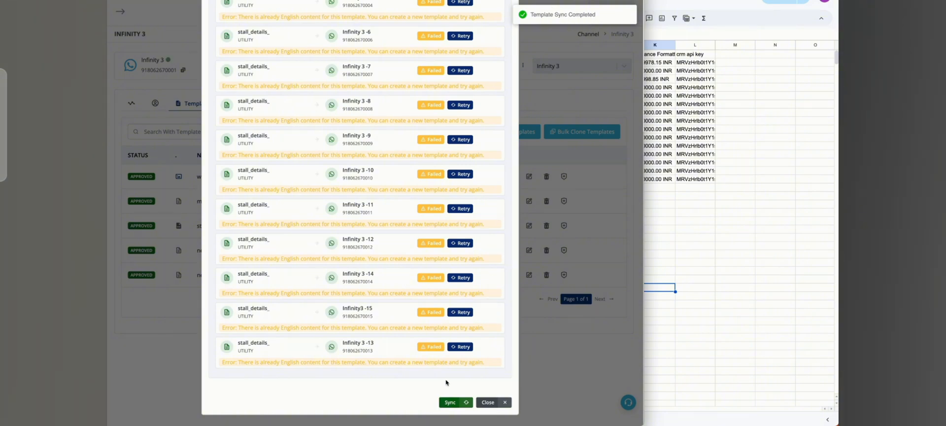
click(494, 406)
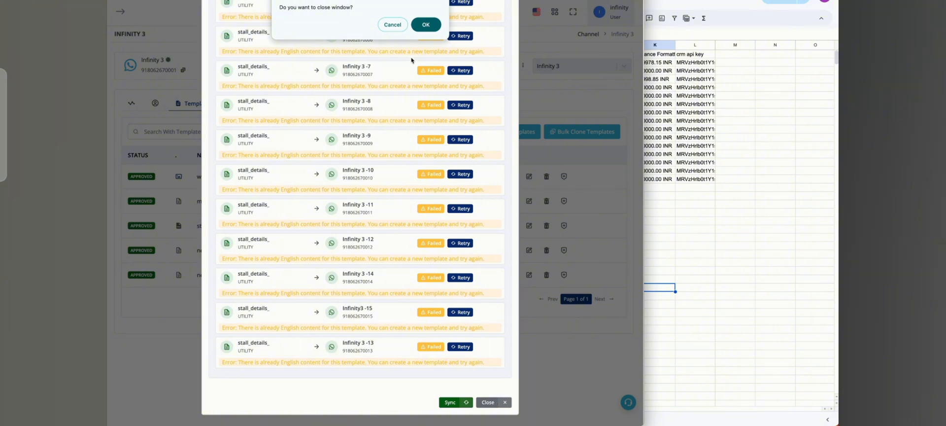
click(426, 25)
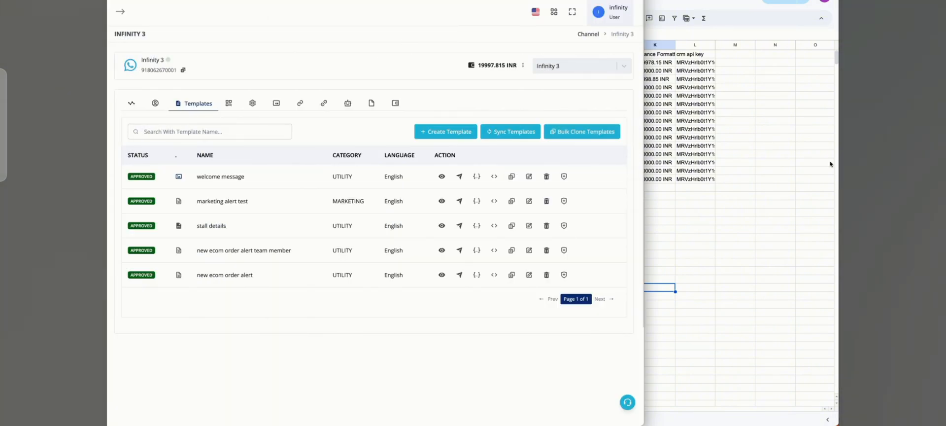
- Switch to the Google Sheets campaign spreadsheet and examine the channel formula in the contacts sheet and the banned sheet's columns
click(803, 279)
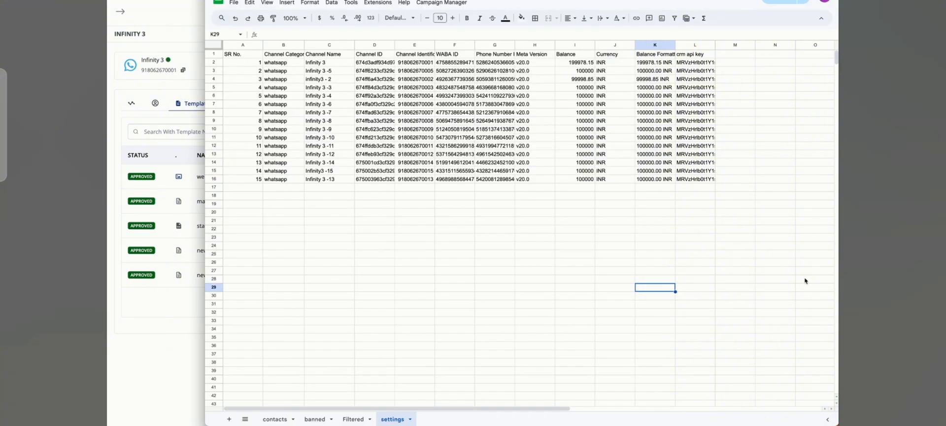
click(274, 419)
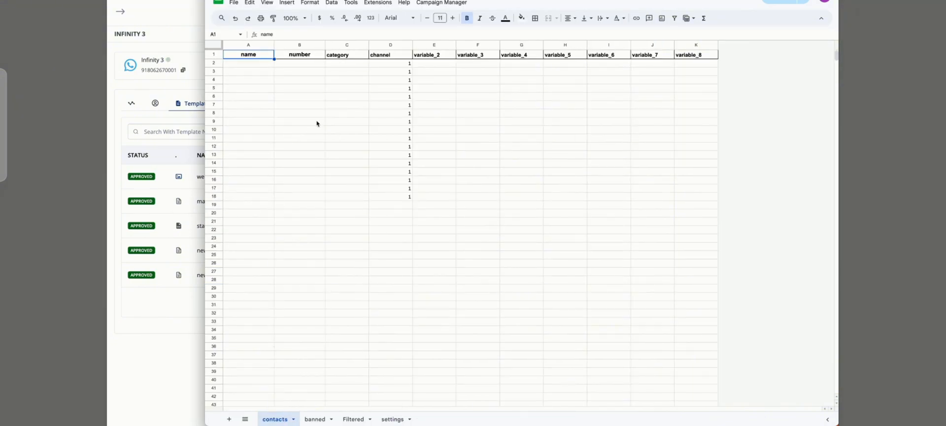
click(389, 66)
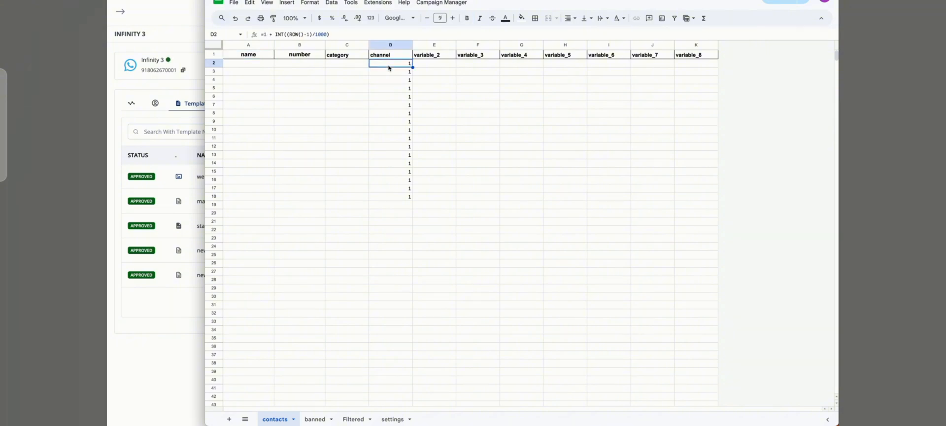
click(318, 420)
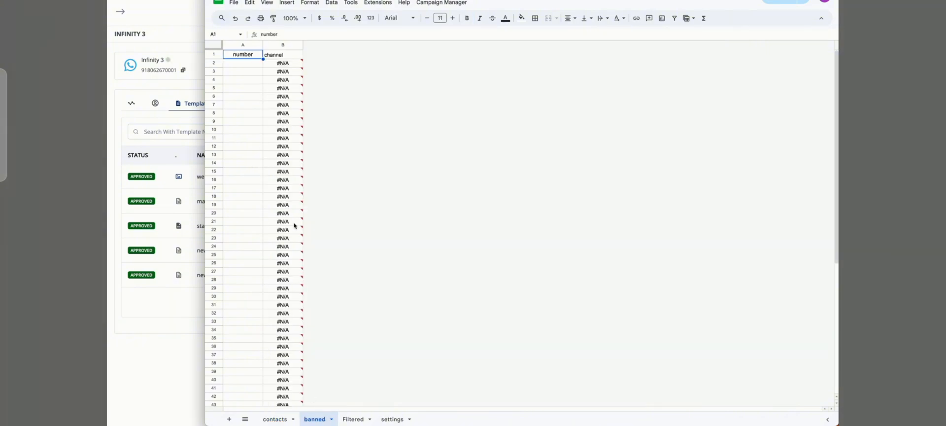
- In the name column of the contacts sheet, enter test, test2 and test3 in A2:A4
click(283, 421)
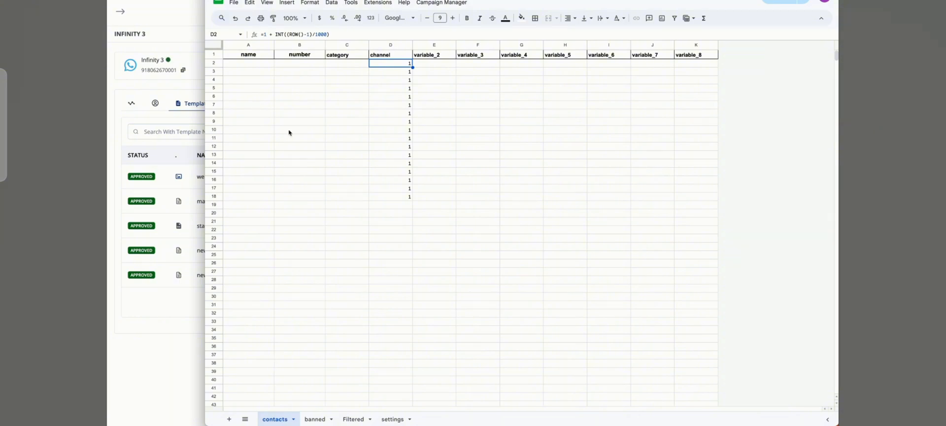
click(263, 64)
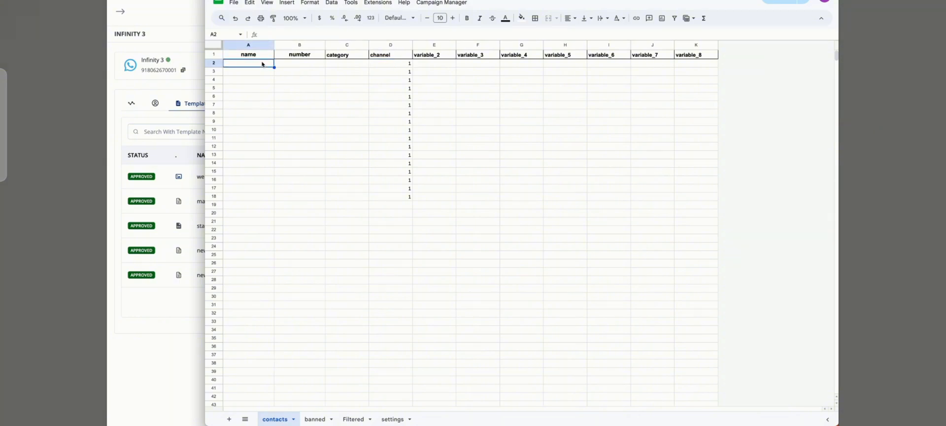
text(test)
key(Tab)
click(265, 75)
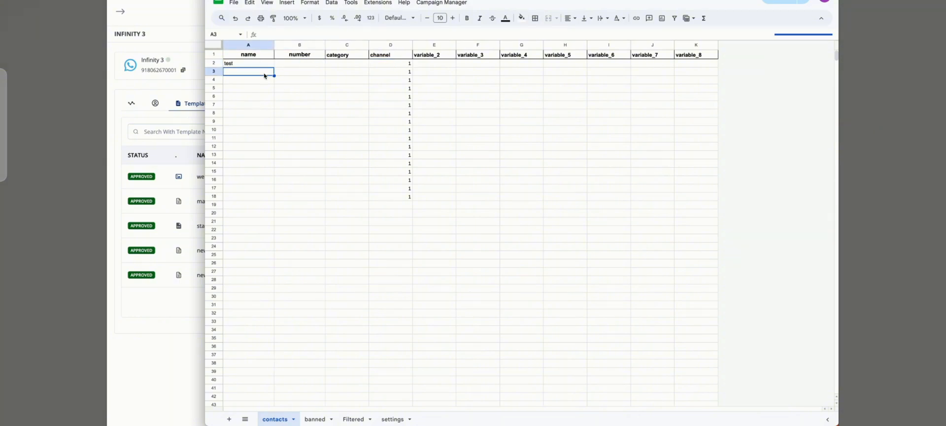
text(test2)
key(Return)
text(test2)
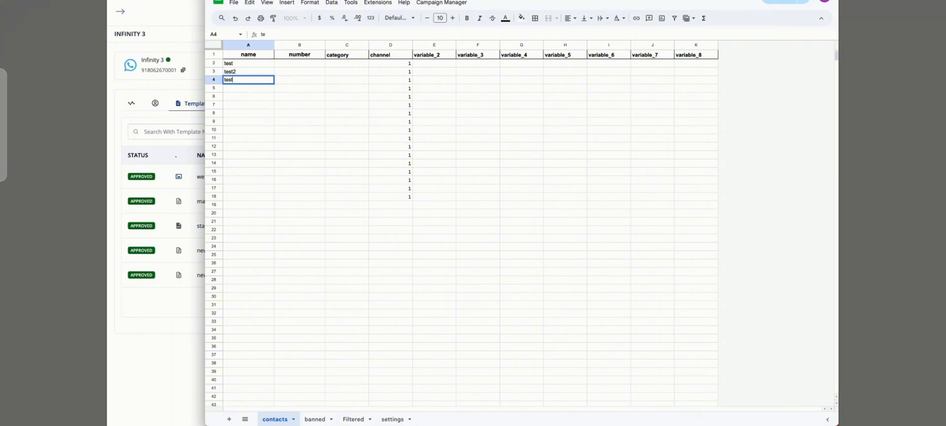
- Fill in the phone number for each of the three test contacts in the number column, B2:B4
click(321, 65)
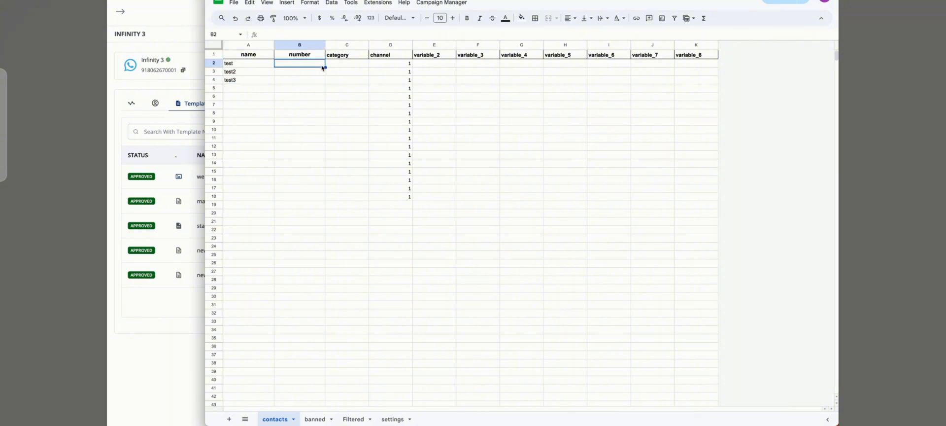
text(919999999)
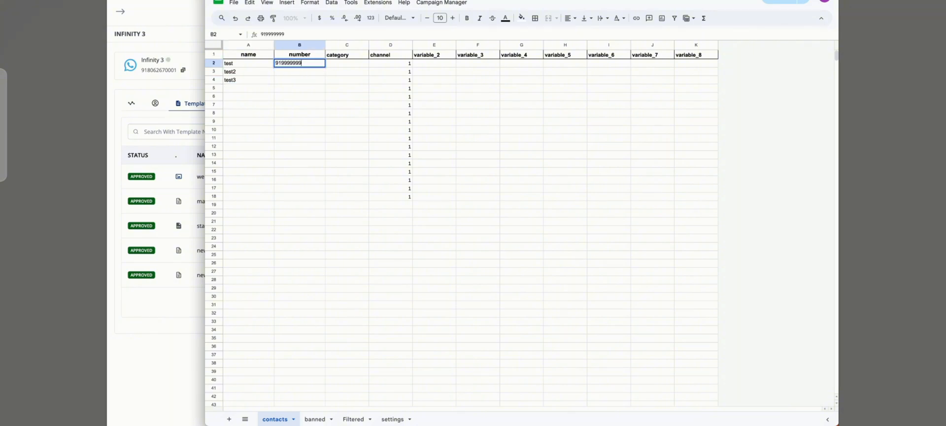
text(9999)
key(Return)
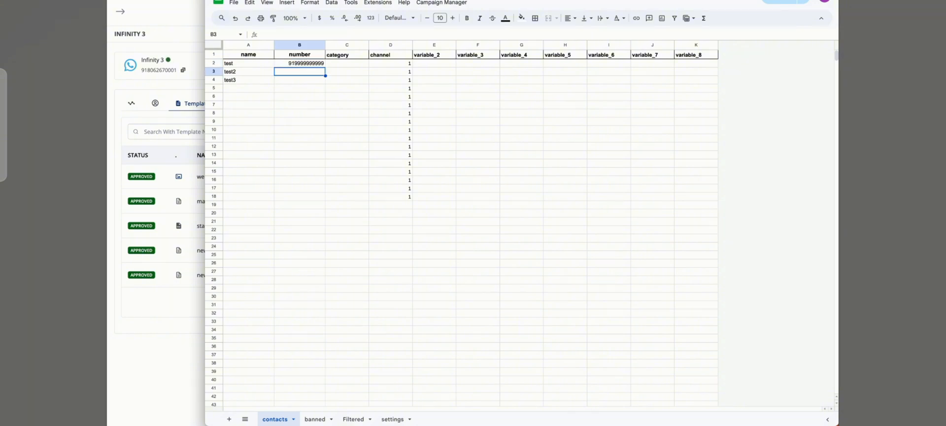
text(91999999998)
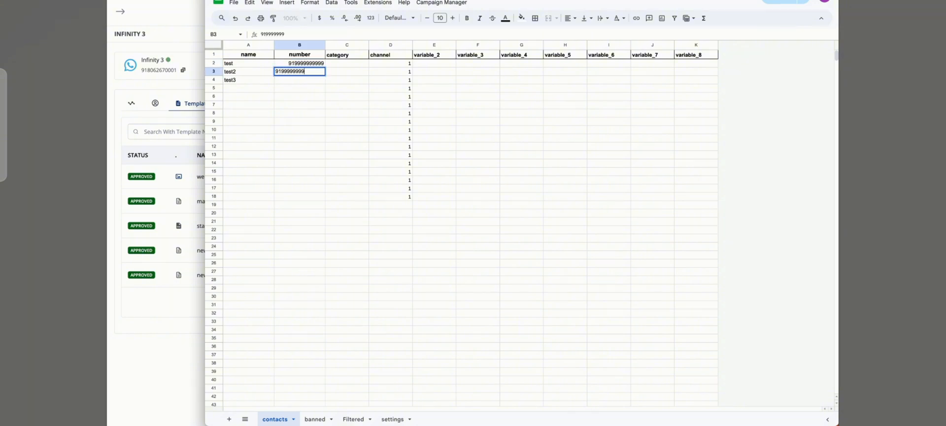
key(Return)
text(9199999999)
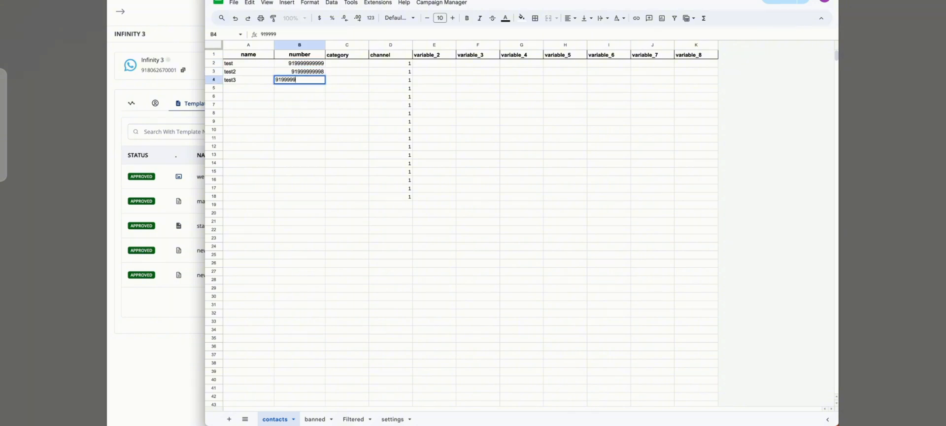
text(7)
key(Return)
- Look across the category, channel and variable columns in the test2 contact's row
key(Up)
key(Up)
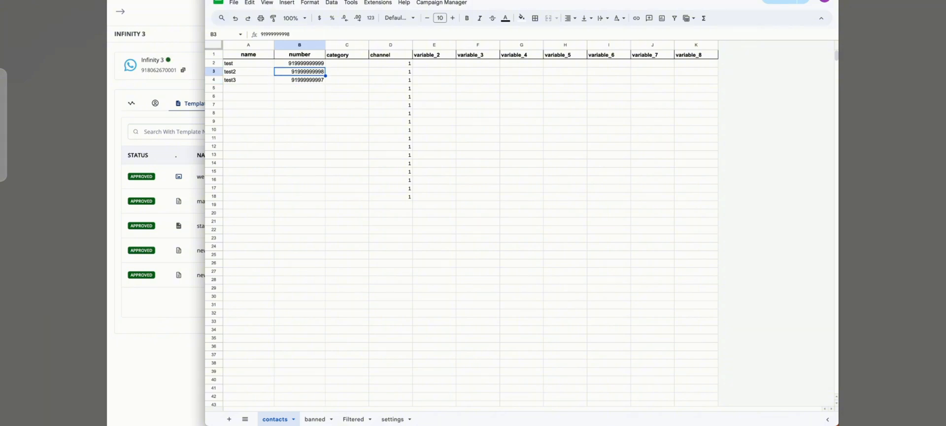
key(Right)
key(Right)
key(Right)
key(Right)
key(Right)
key(Right)
key(Right)
key(Right)
key(Right)
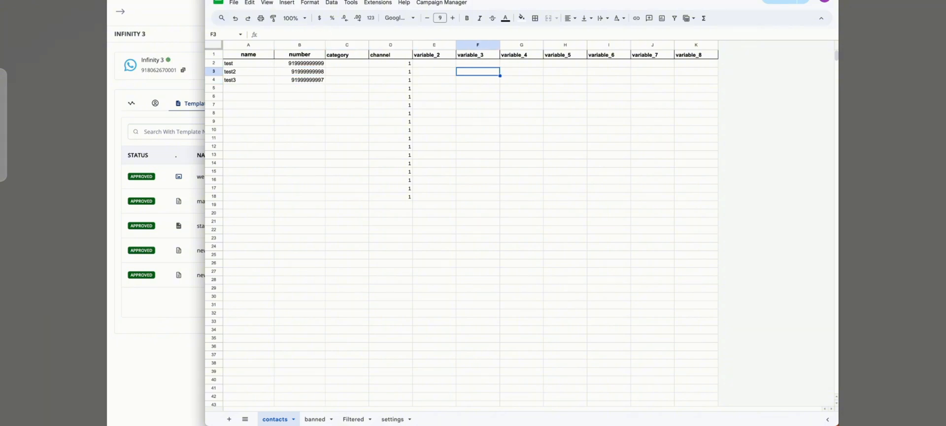
key(Left)
key(Left)
key(Left)
key(Left)
key(Left)
key(Left)
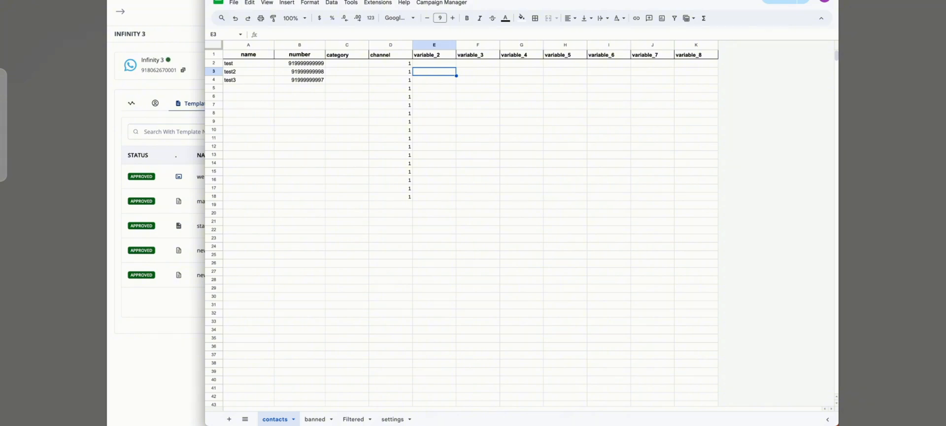
- Fill variable_2 through variable_8 for the first contact, E2:K2, with a, b, c, d, e, f and g
key(Up)
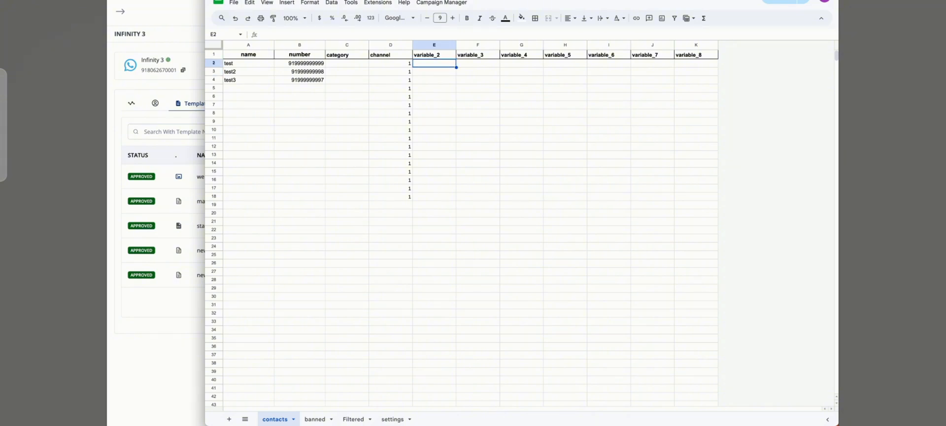
text(a)
key(Tab)
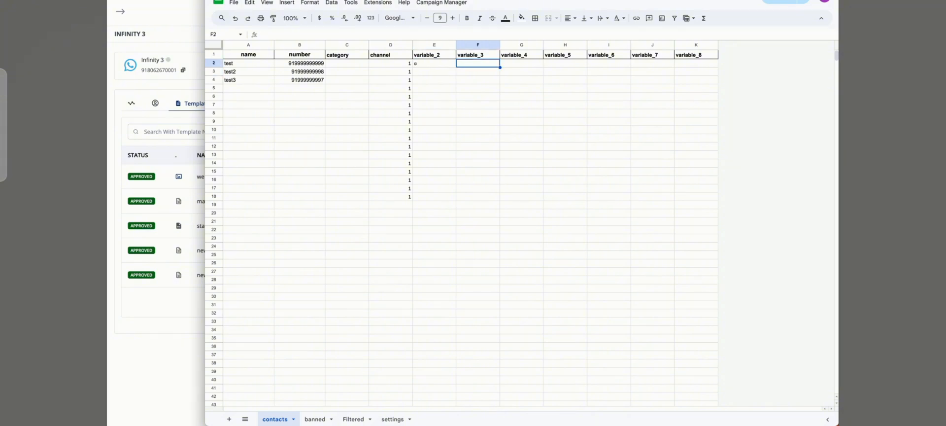
text(b)
key(Tab)
text(c)
key(Tab)
text(d)
key(Tab)
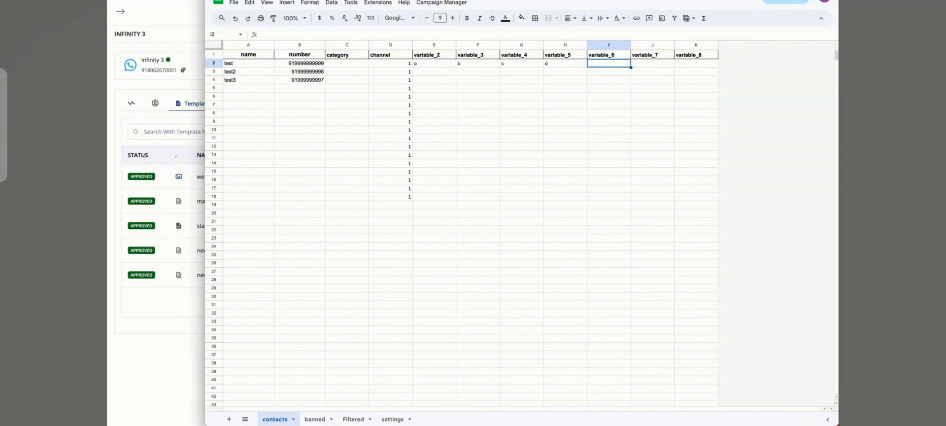
text(e)
key(Tab)
text(f)
key(Tab)
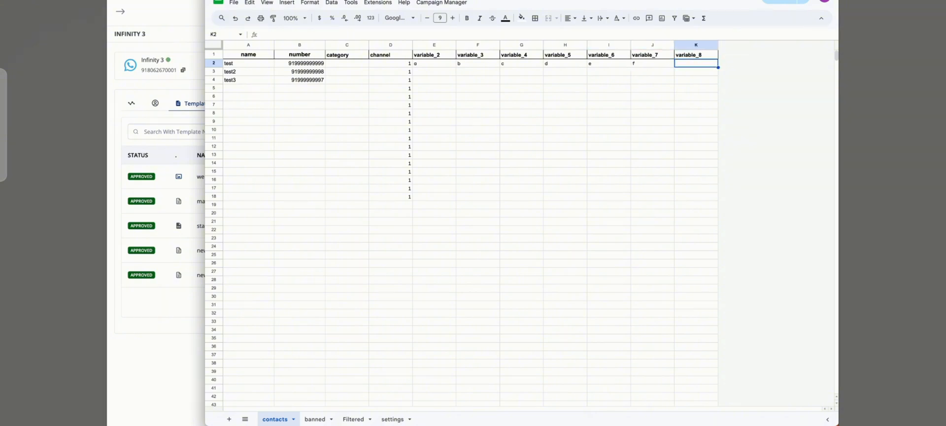
text(g)
- Copy the first contact's variable values from E2:K2 into the test2 row, E3:K3
click(474, 71)
click(440, 66)
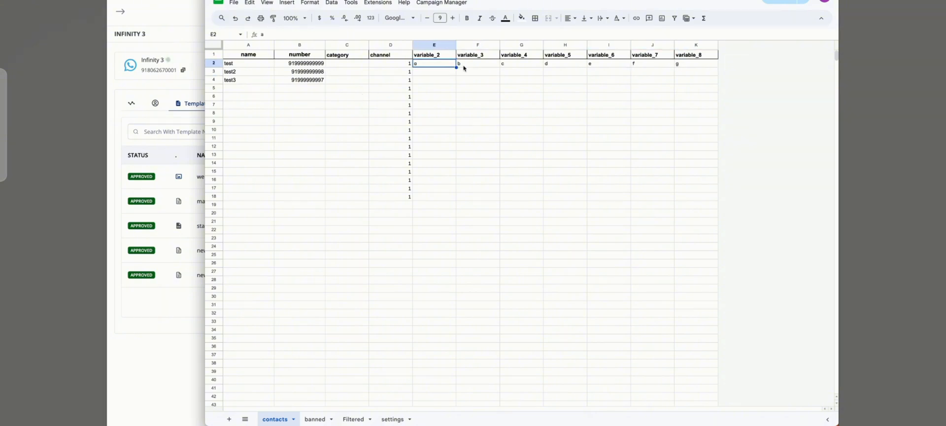
shift+click(675, 64)
key(ctrl+c)
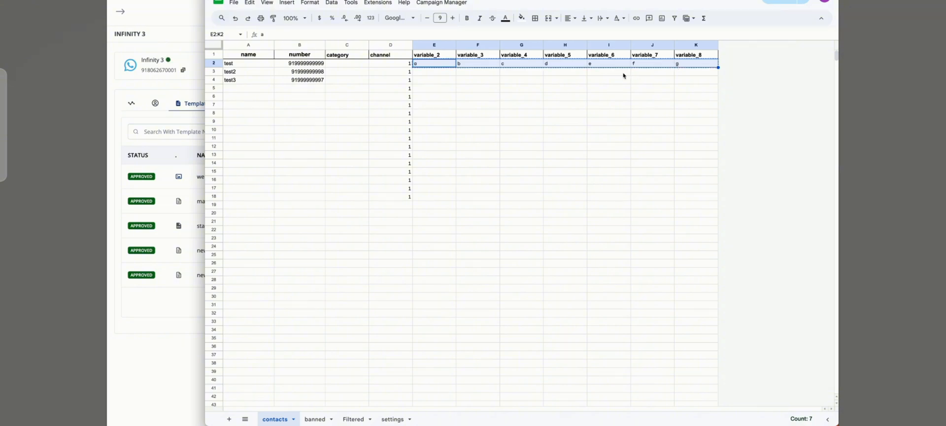
click(448, 73)
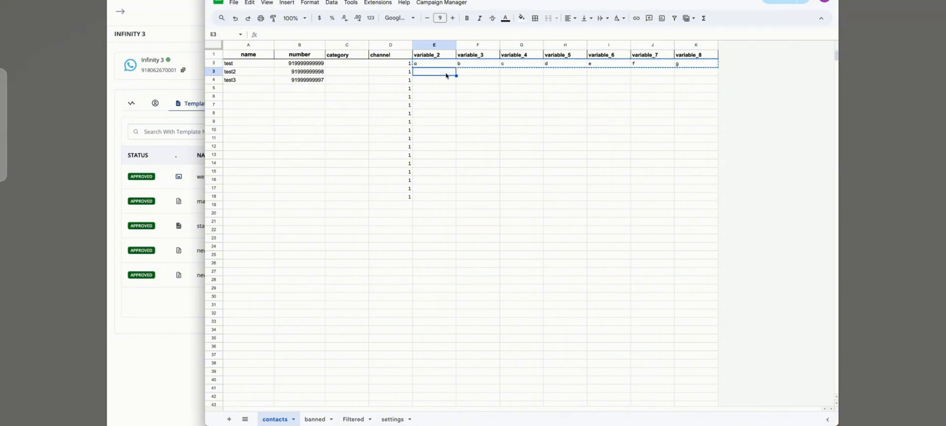
key(ctrl+v)
click(627, 106)
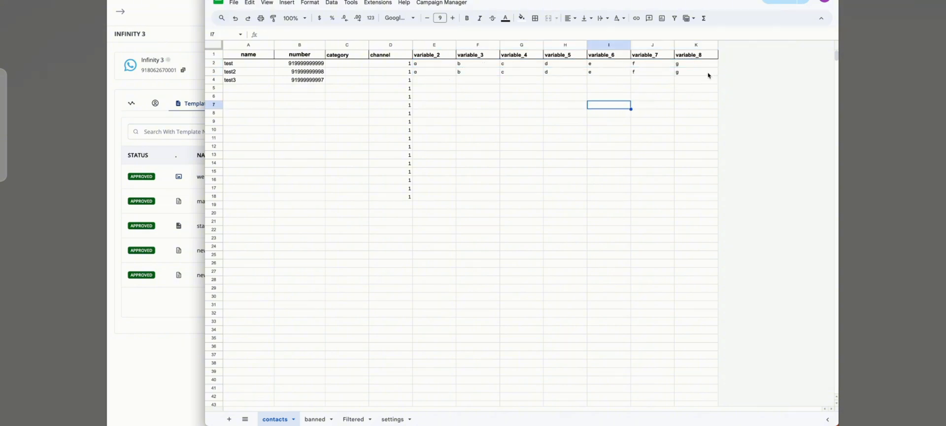
drag(709, 74, 249, 55)
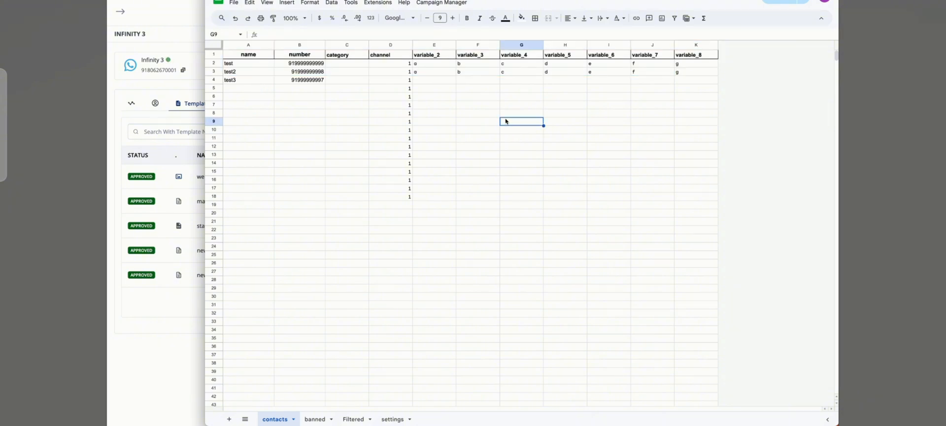
- Change the channel formula in D2 to =1 + INT((ROW()-1)/3)
click(404, 65)
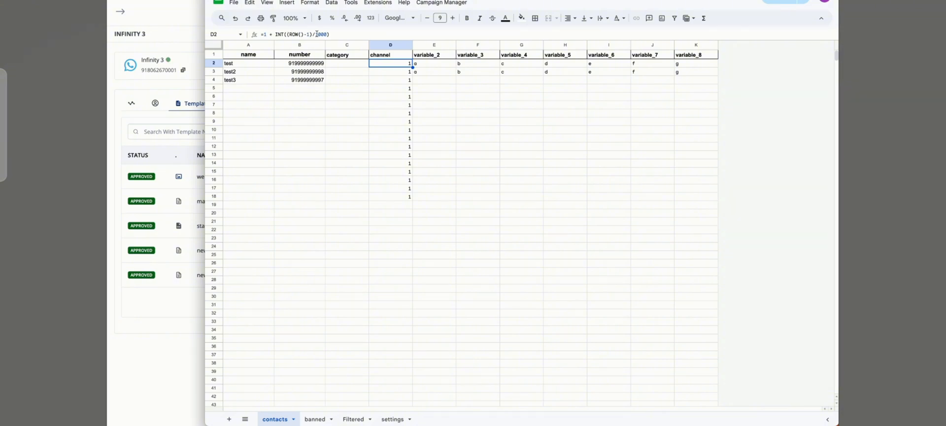
click(265, 35)
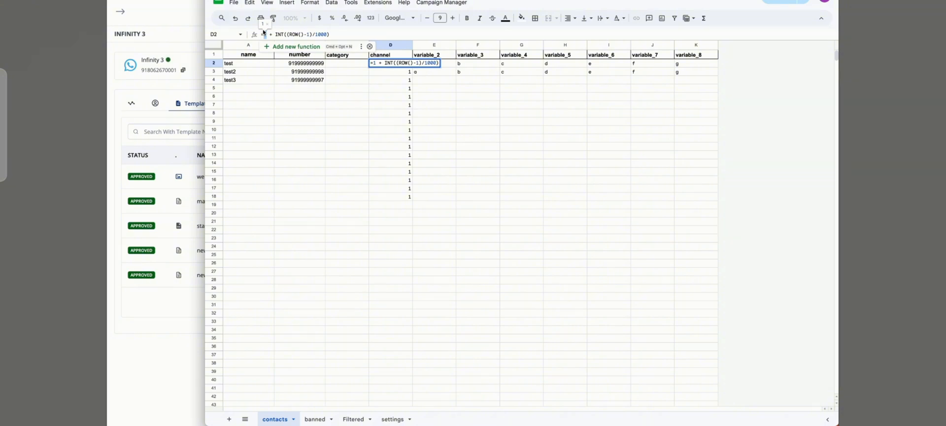
double_click(321, 34)
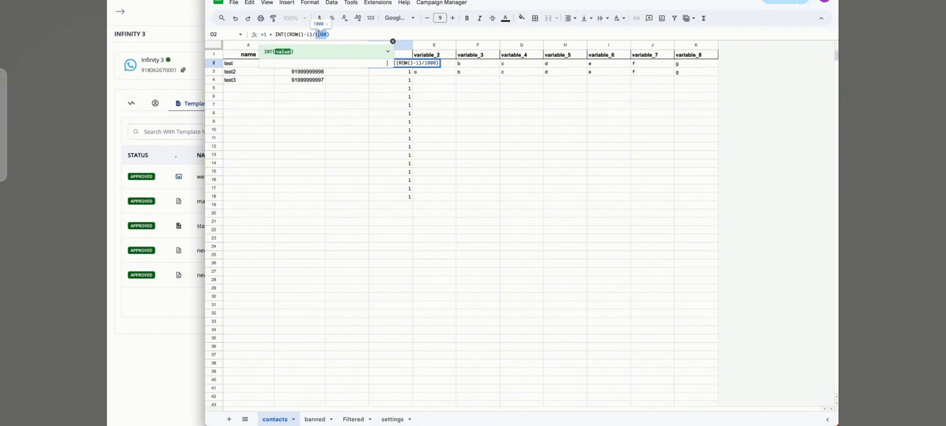
text(3)
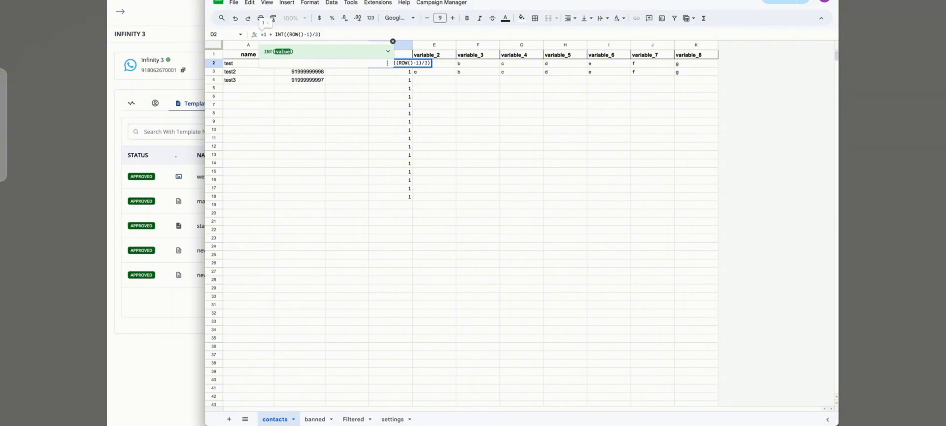
double_click(320, 35)
click(267, 35)
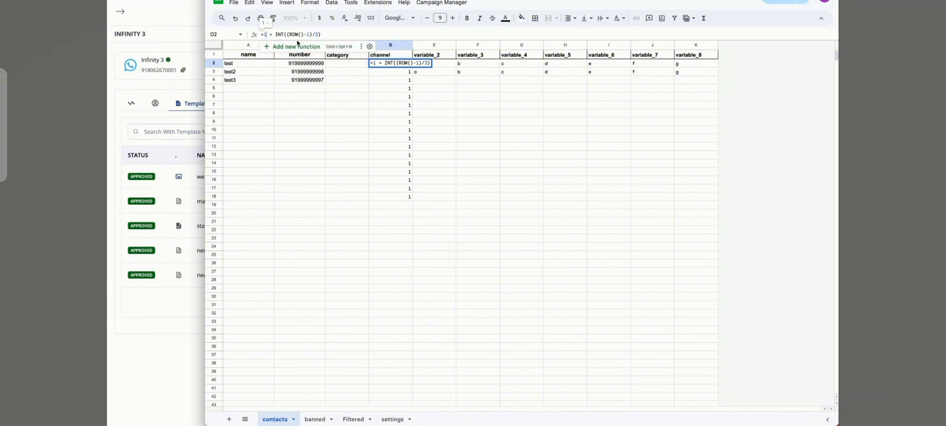
text(0)
key(BackSpace)
key(Return)
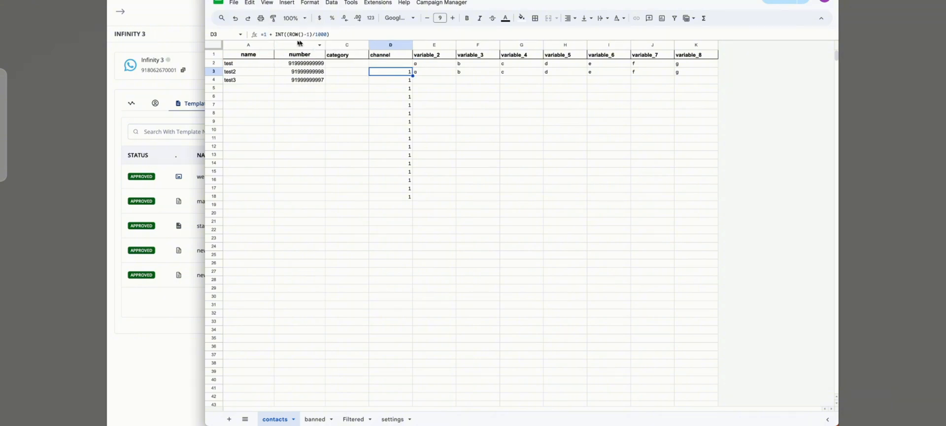
- Fill the channel formula from D2 down through D18 and check the assigned channels
click(408, 65)
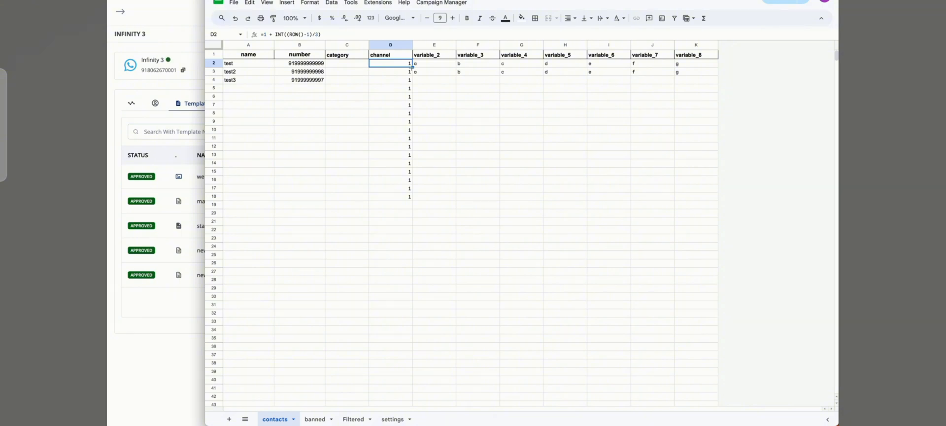
drag(412, 67, 414, 200)
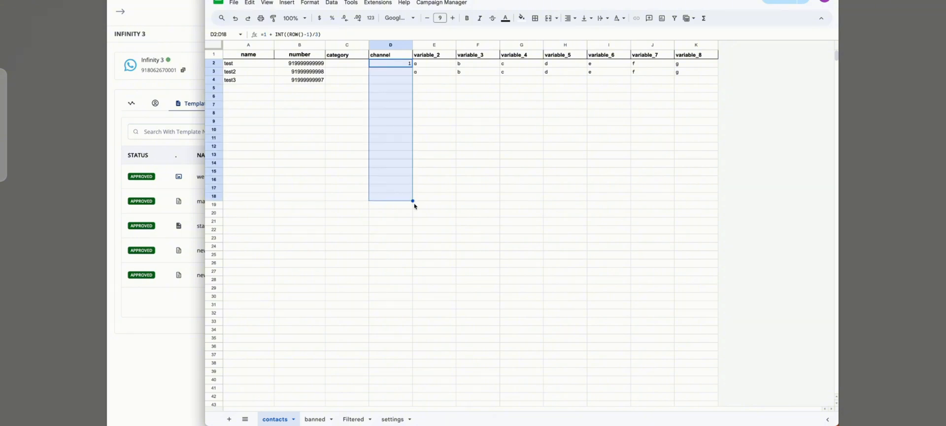
click(418, 253)
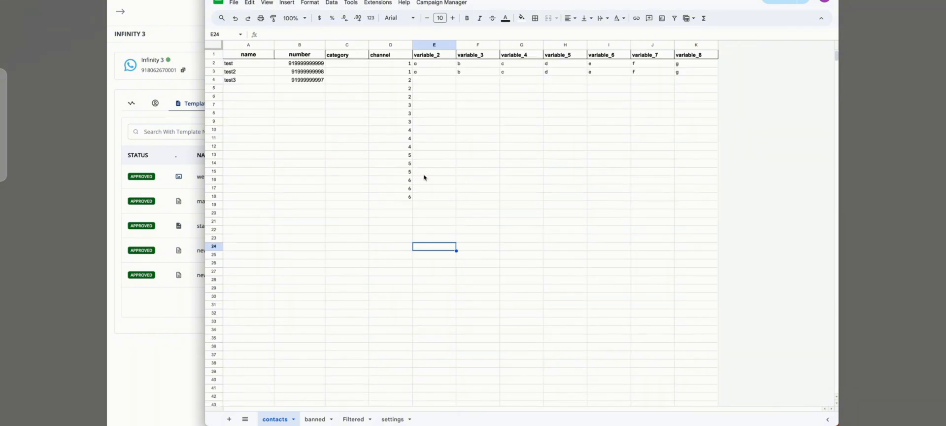
click(402, 65)
drag(402, 66, 402, 200)
click(468, 113)
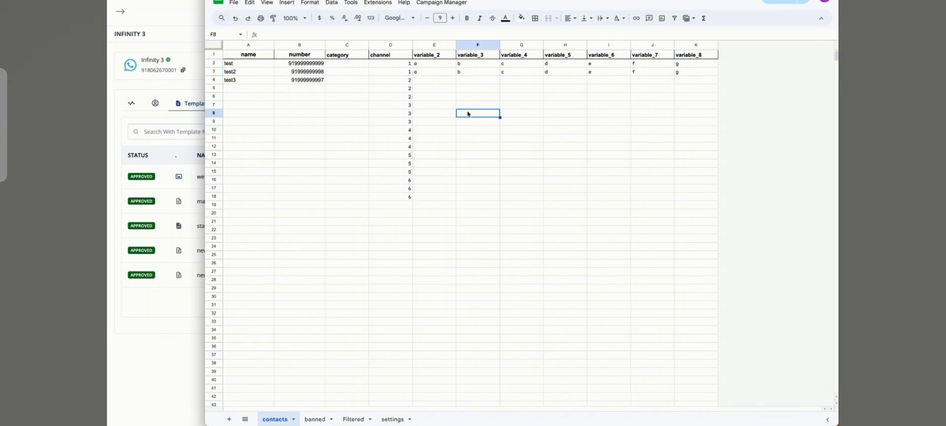
click(426, 82)
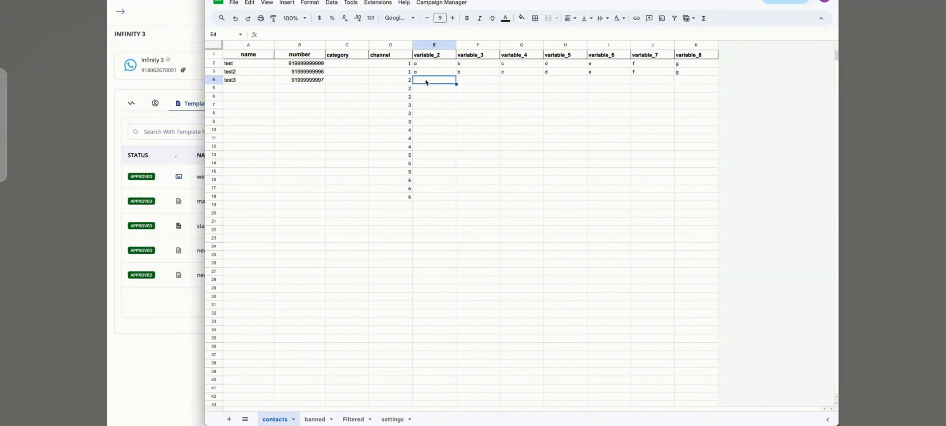
- Copy the test2 contact's number from the contacts sheet into A2 of the banned sheet and inspect its channel lookup in B2
click(315, 419)
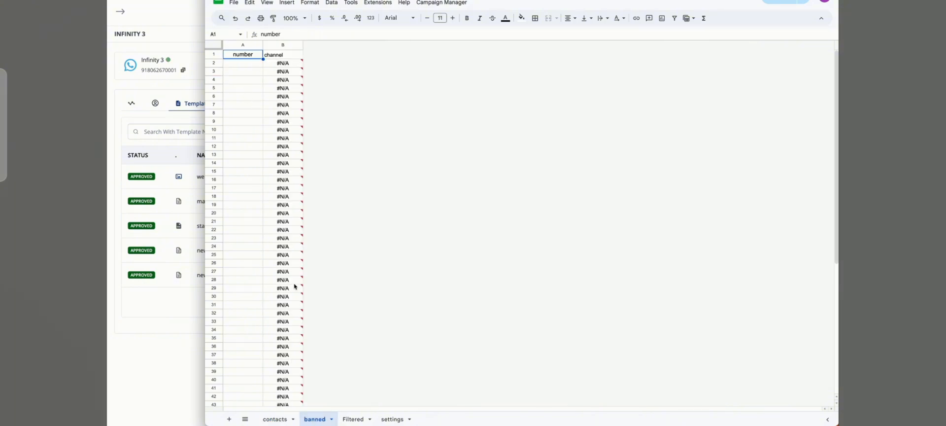
click(286, 415)
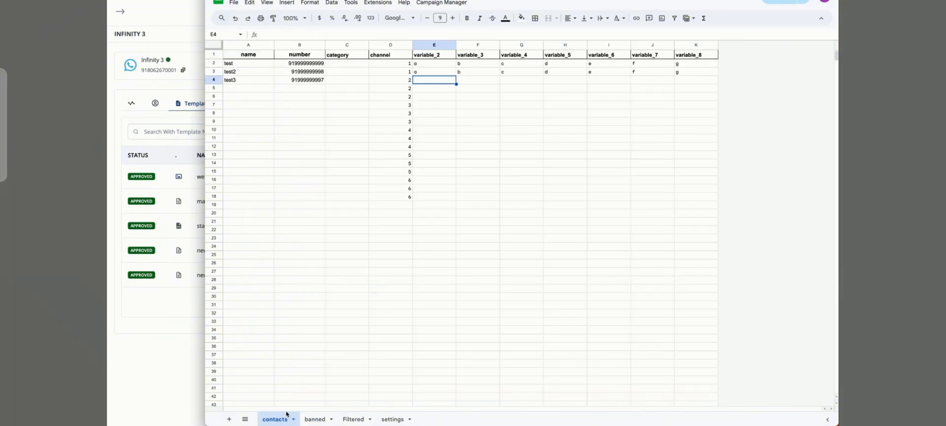
click(299, 74)
key(ctrl+c)
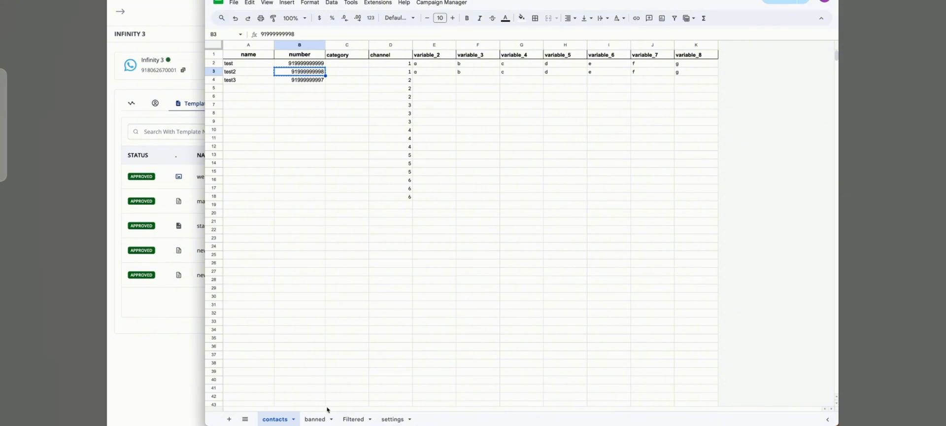
click(315, 419)
click(257, 64)
key(ctrl+v)
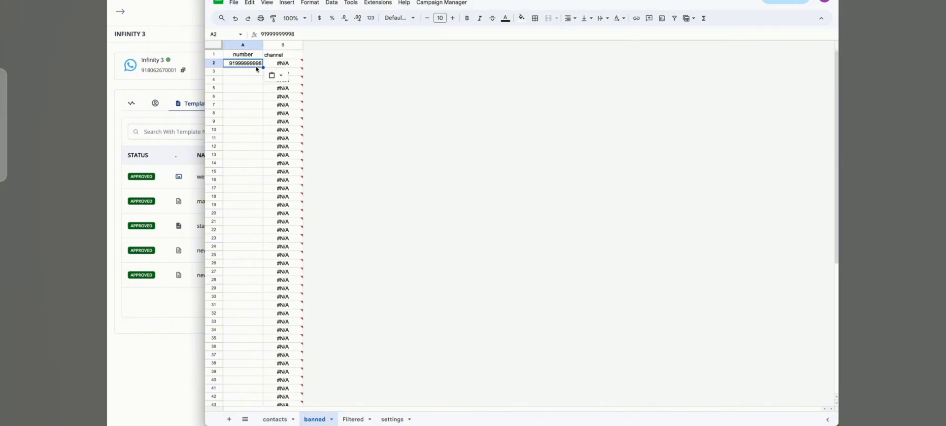
click(296, 64)
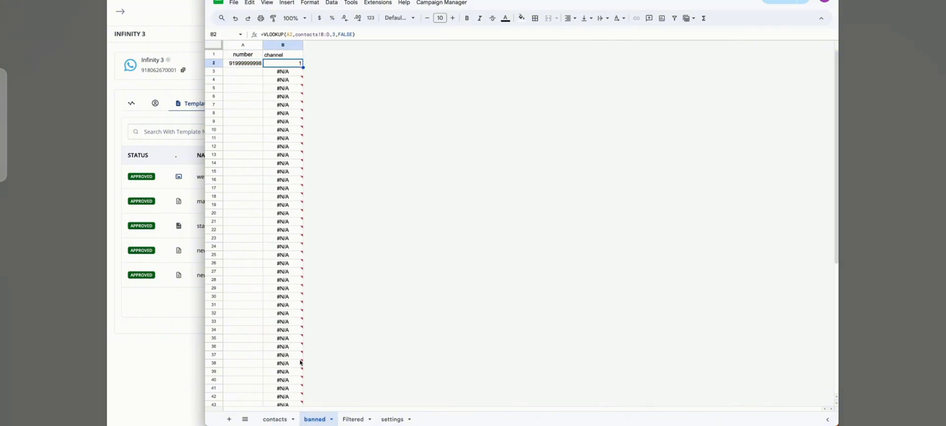
- Try adding the test3 contact's number to A3 of the banned sheet, and clear it again
click(288, 418)
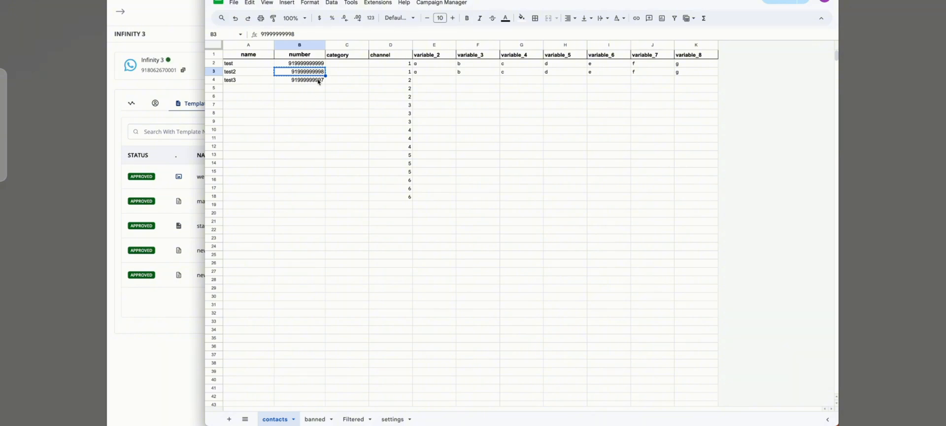
click(315, 419)
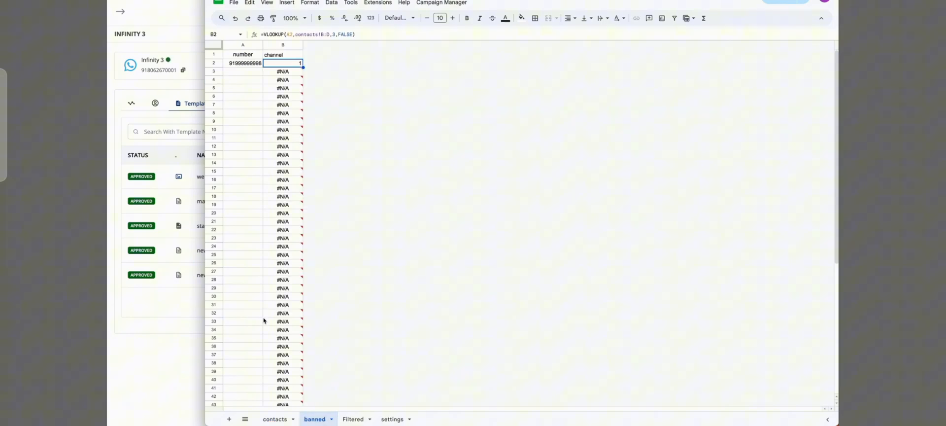
click(237, 73)
key(ctrl+v)
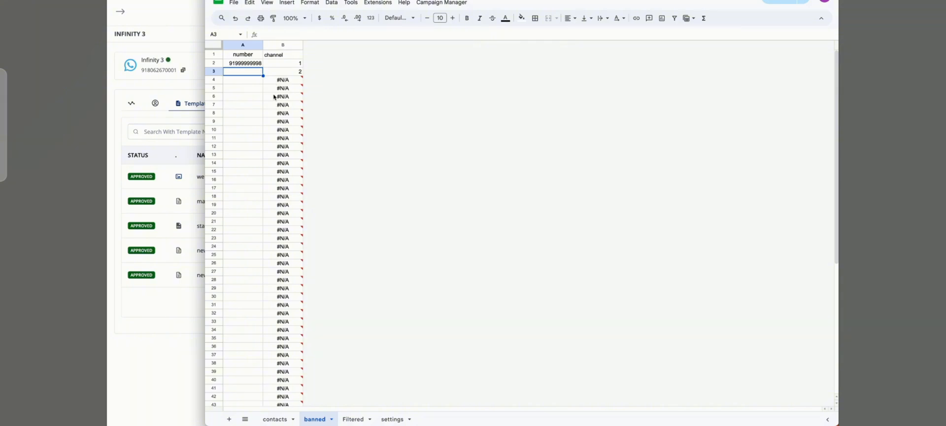
click(275, 419)
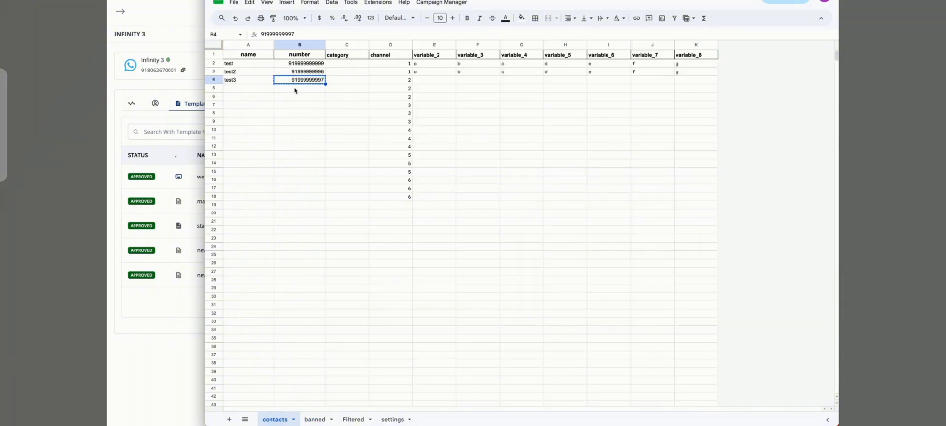
click(323, 419)
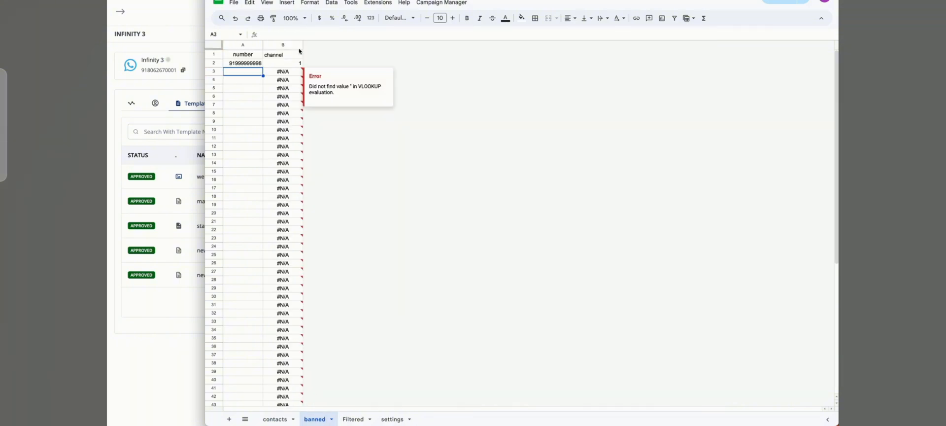
click(285, 420)
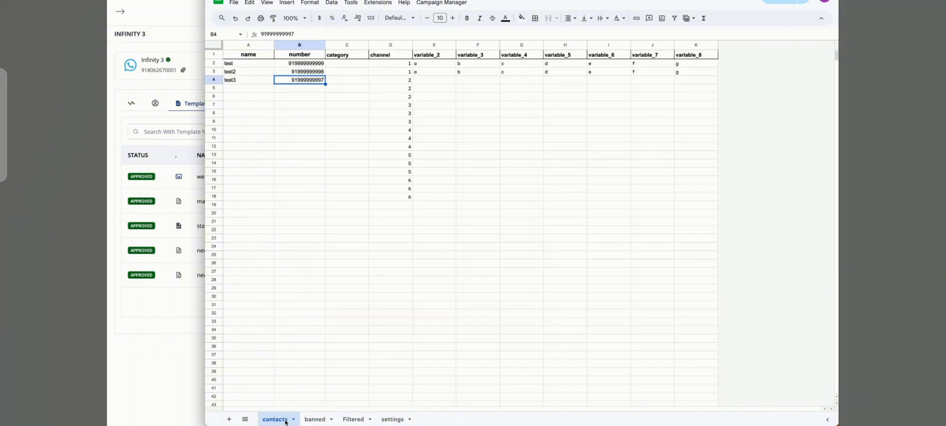
click(376, 139)
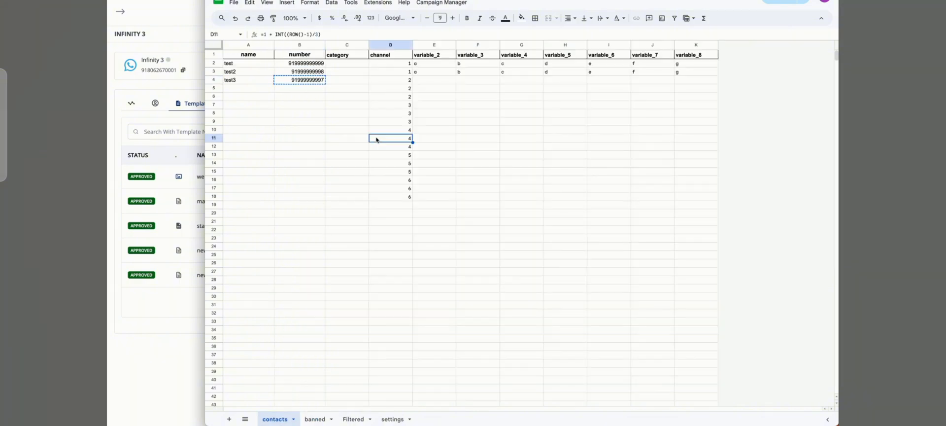
click(320, 419)
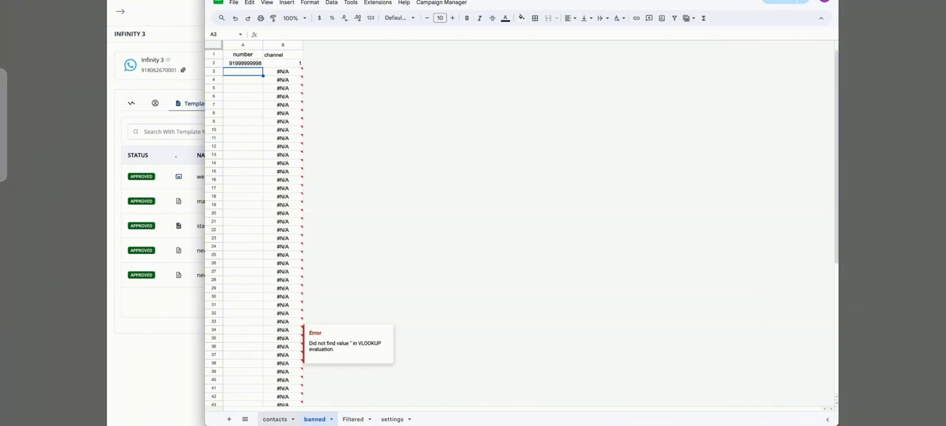
click(286, 419)
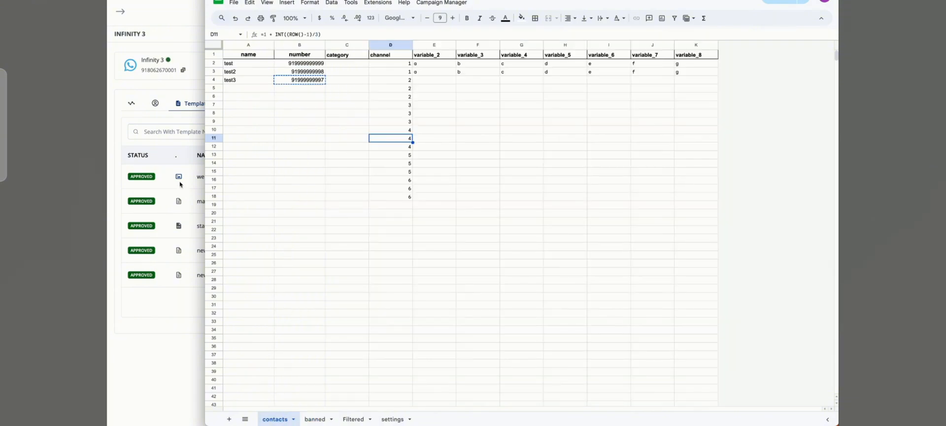
- Switch to the WhatsApp channel dashboard in the other browser window, open the Campaign page and create a new messaging campaign
click(176, 126)
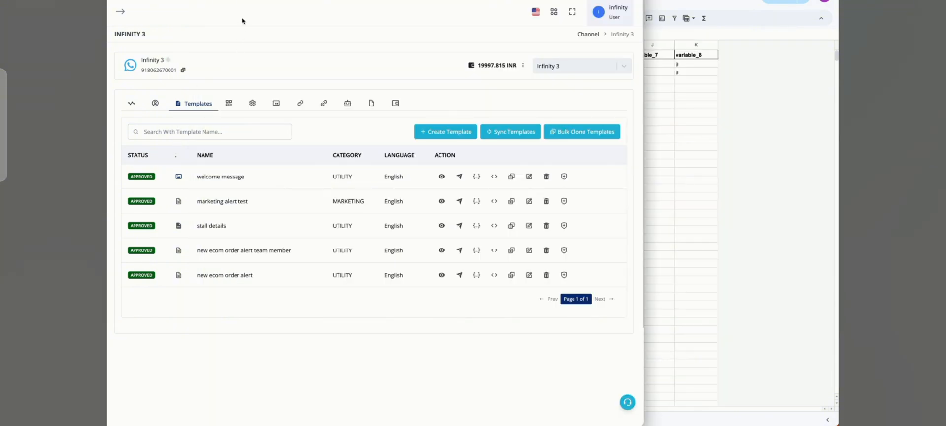
click(295, 1)
text(a)
key(Return)
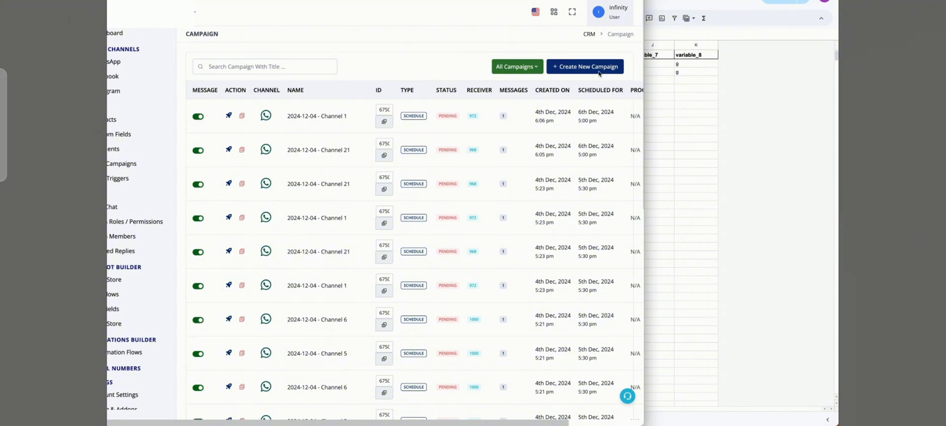
click(600, 73)
click(587, 98)
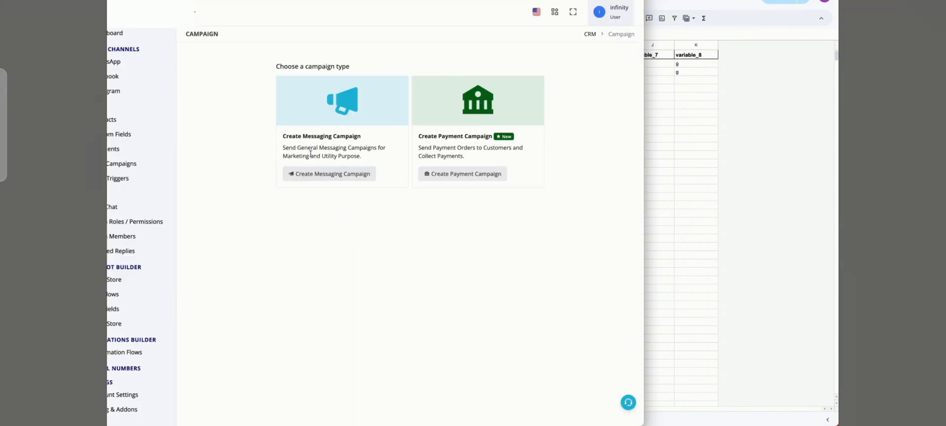
click(329, 173)
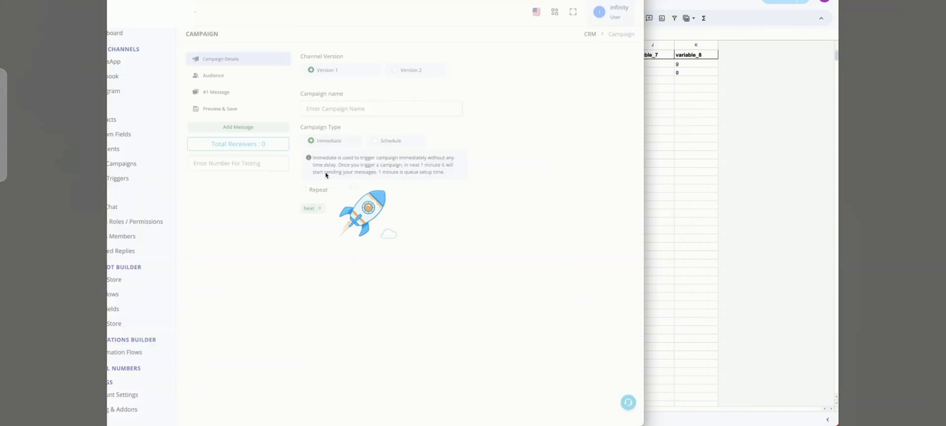
- Set the channel version to Version 2, name the campaign "base 5th dec" and continue to the audience settings
click(412, 71)
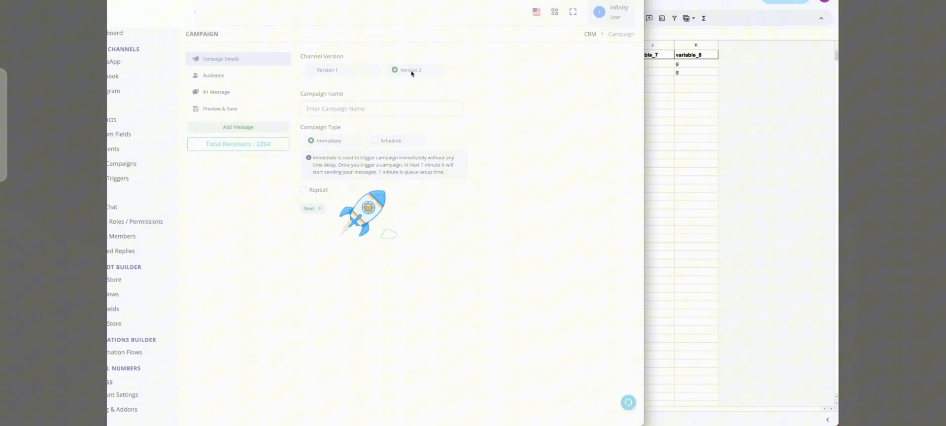
click(403, 110)
text(b)
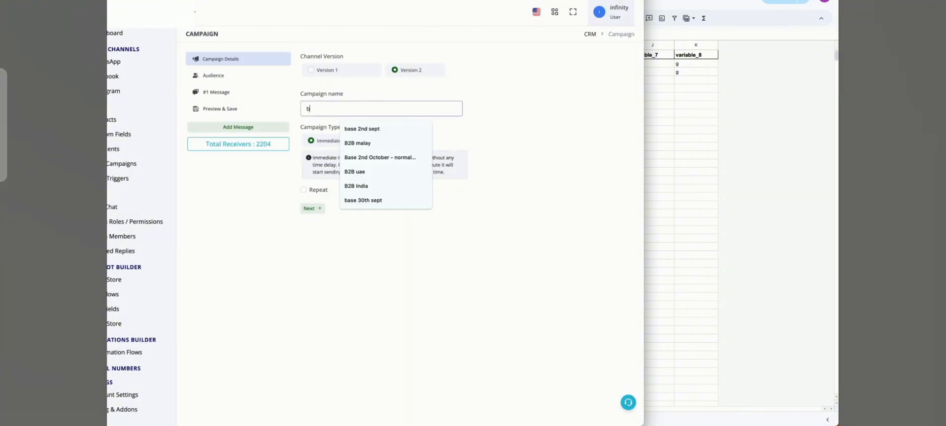
text(ase 5th)
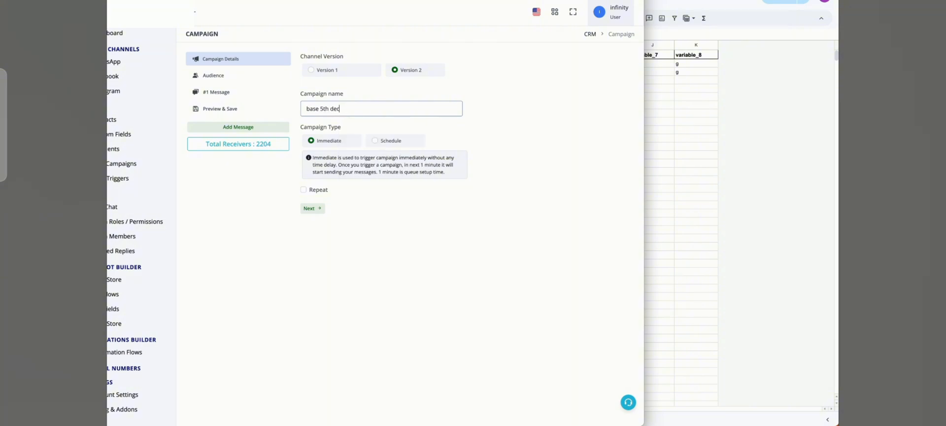
text( dec)
click(318, 209)
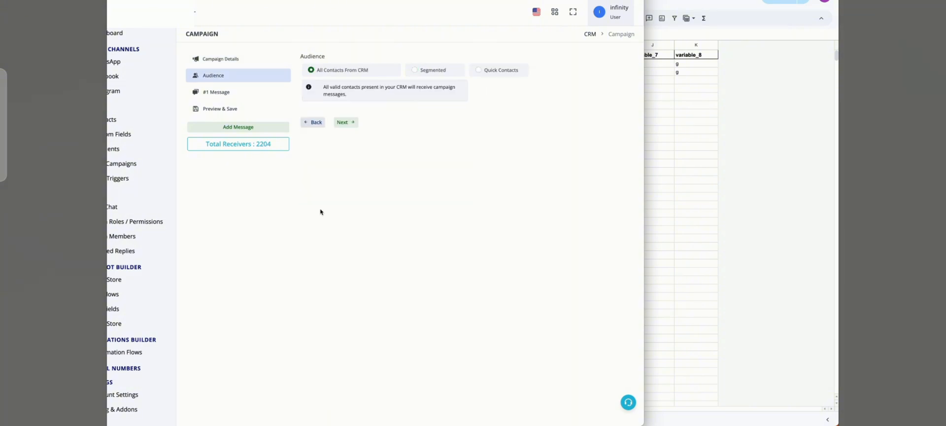
- Set the audience to Quick Contacts using Numbers with Variables, and switch back to the contacts sheet
click(487, 71)
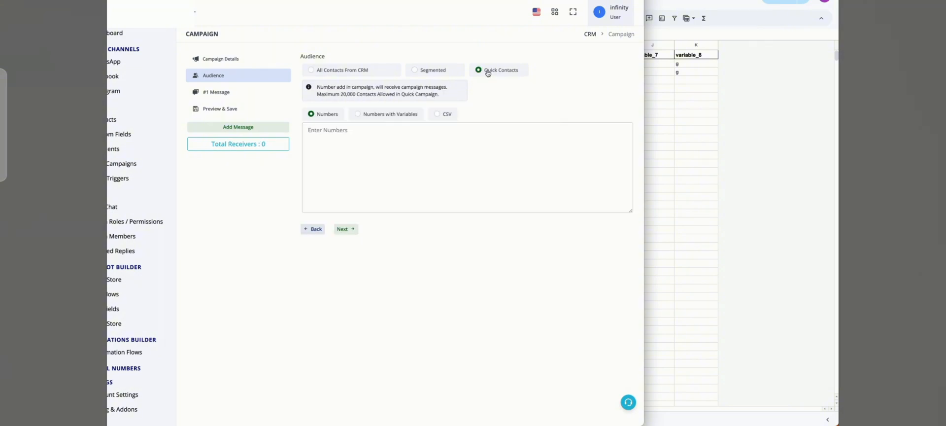
click(412, 114)
click(693, 116)
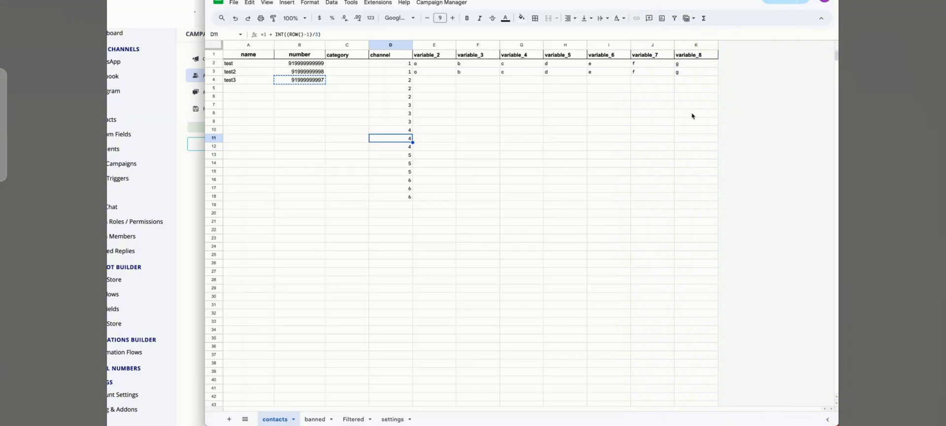
- Copy the header and first two contact rows (A1:K3) from the contacts sheet and paste them into the campaign's audience box
drag(701, 73, 263, 56)
key(ctrl+c)
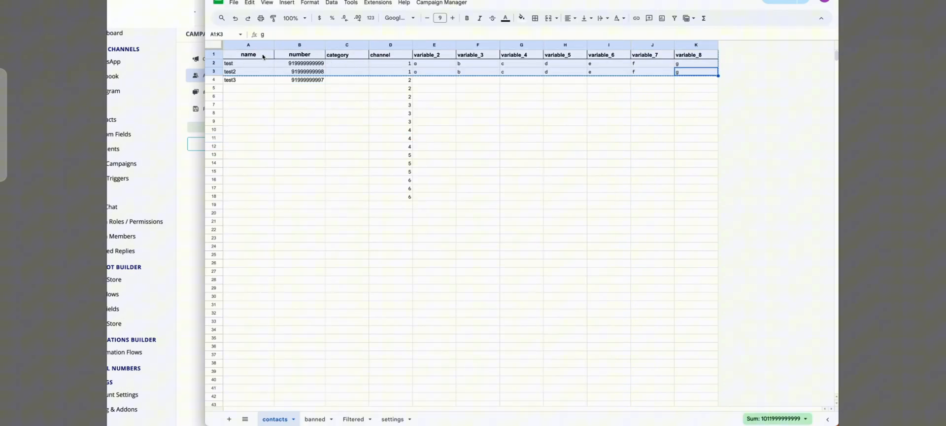
click(195, 203)
click(395, 132)
key(ctrl+v)
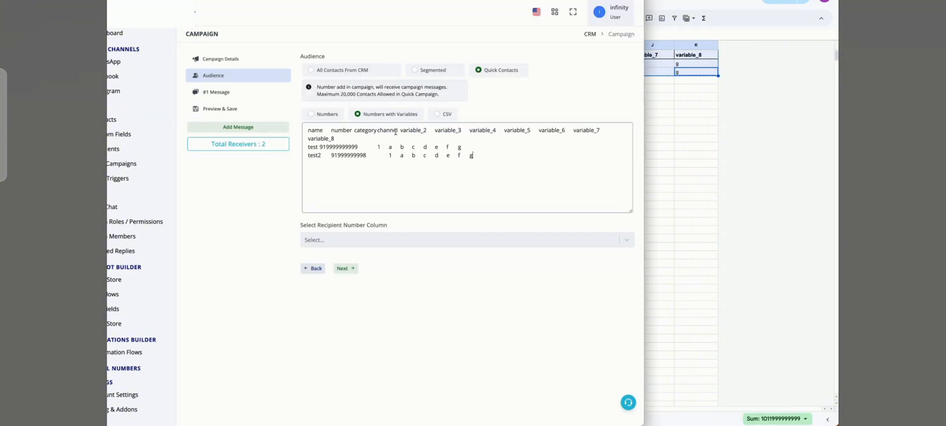
- Set the recipient number column to "number" in the campaign audience and continue to the message settings
click(666, 105)
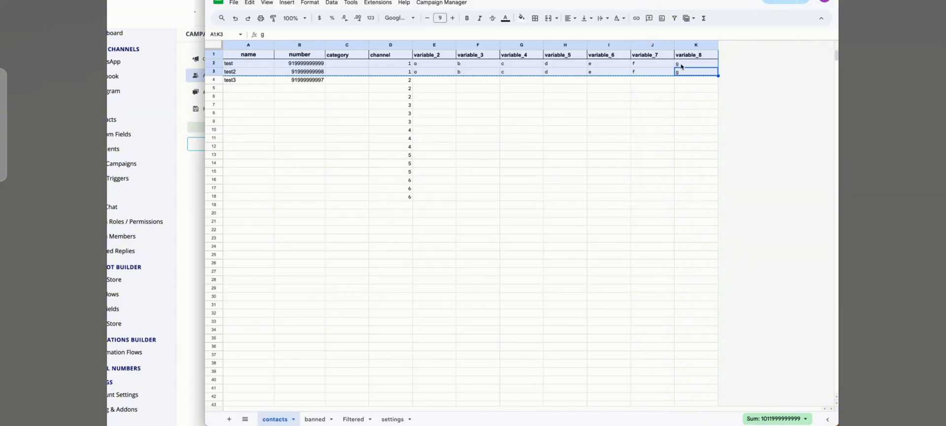
click(194, 212)
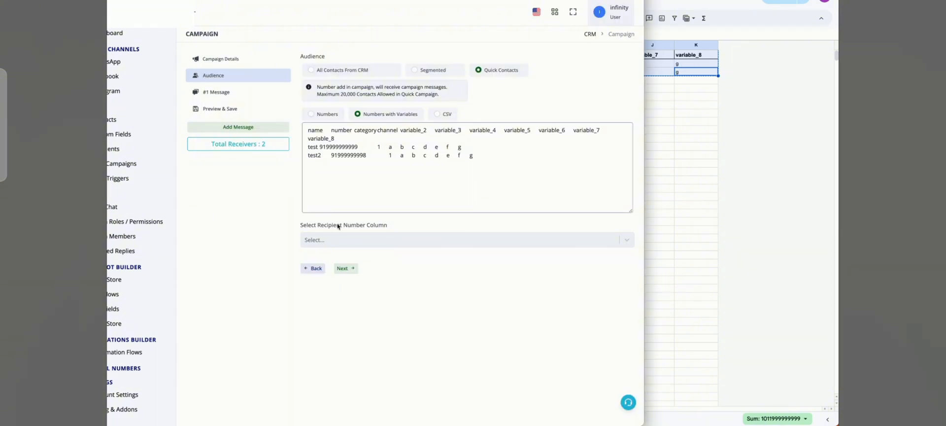
click(337, 237)
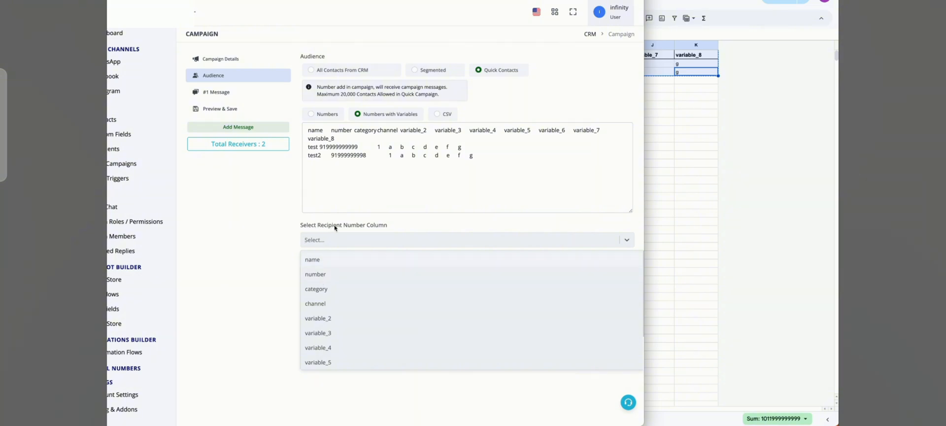
click(322, 275)
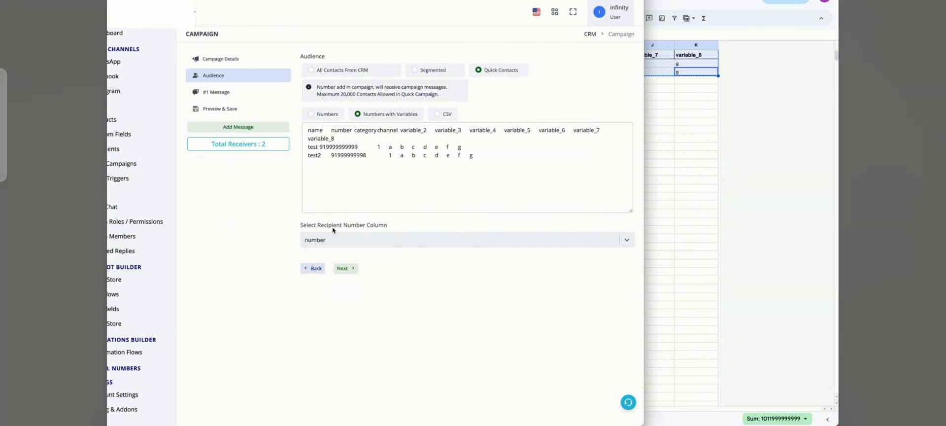
click(346, 268)
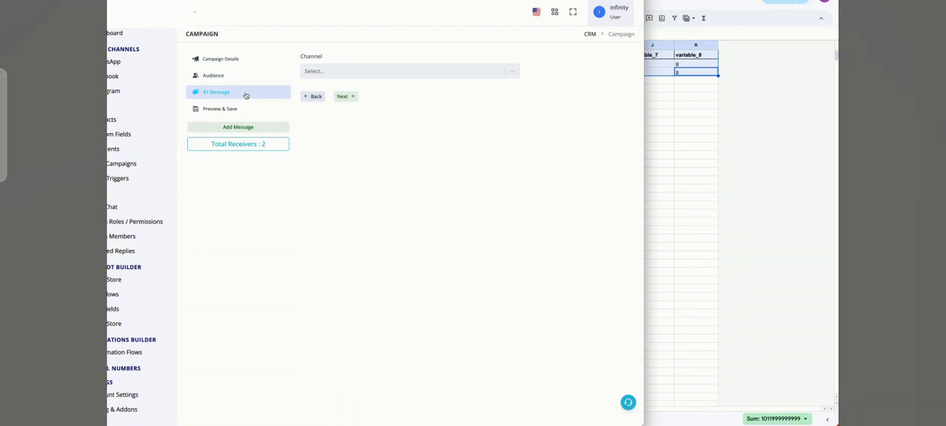
- Set the message channel to Infinity 3 and the message type to Pre Approved Template
click(326, 72)
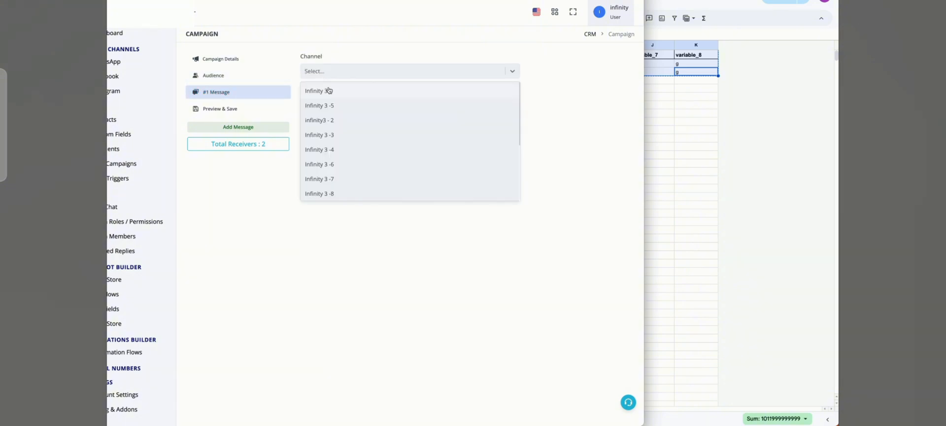
click(329, 90)
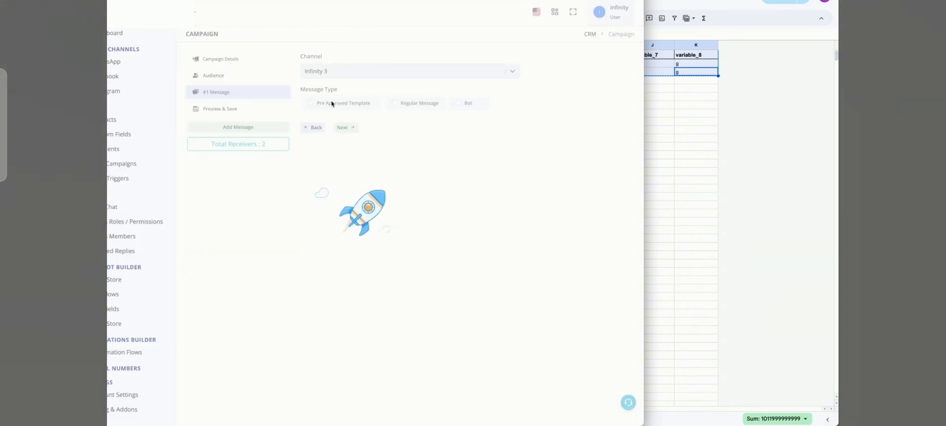
click(331, 102)
- Try the stall details _en template and the welcome message_en template for the message
click(373, 166)
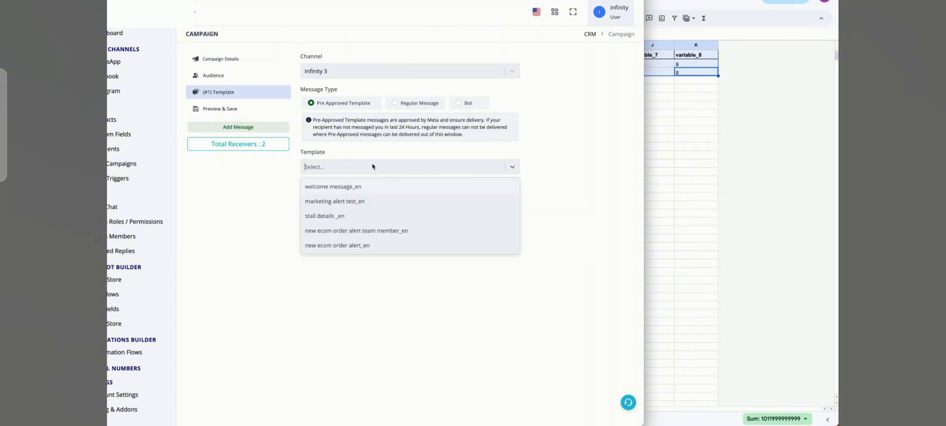
click(366, 216)
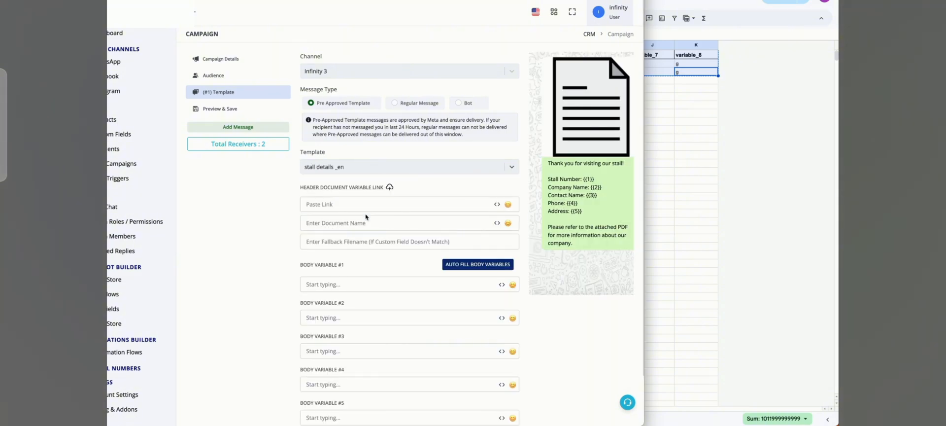
click(369, 167)
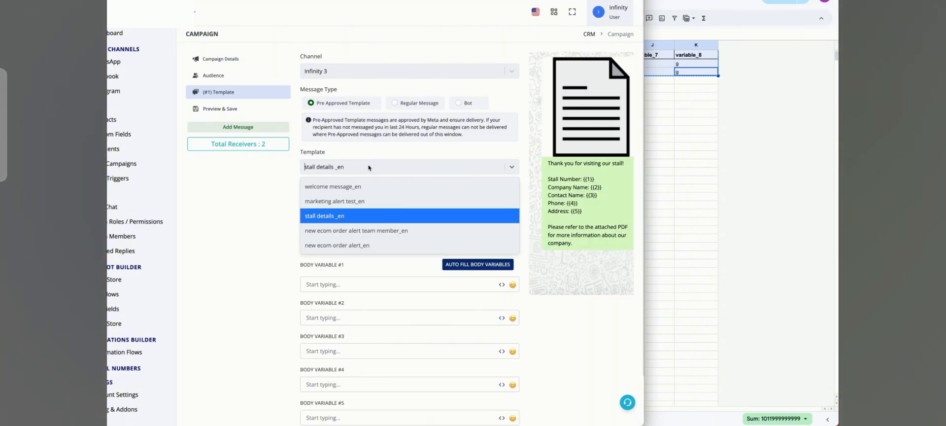
click(369, 187)
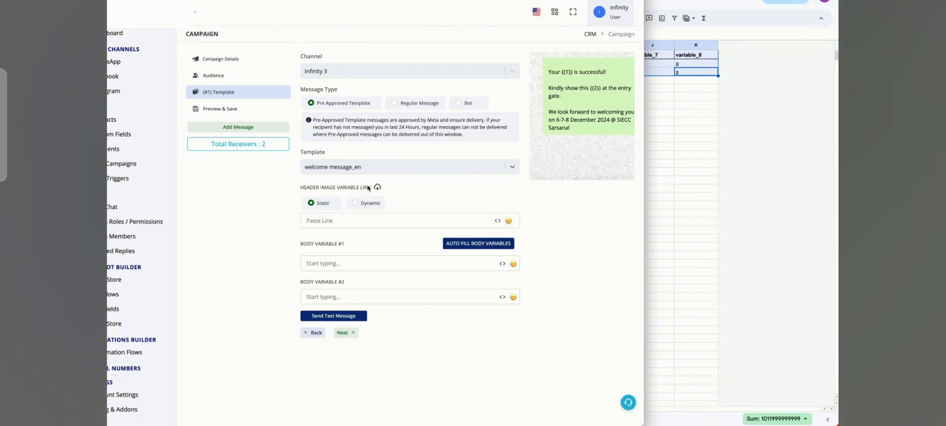
- Set the template to marketing alert test_en and map body variable #1 to the name variable
click(437, 165)
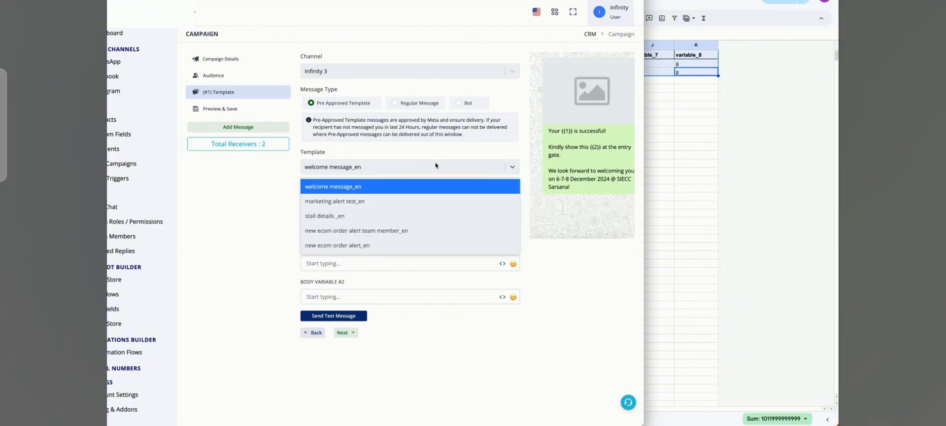
click(382, 203)
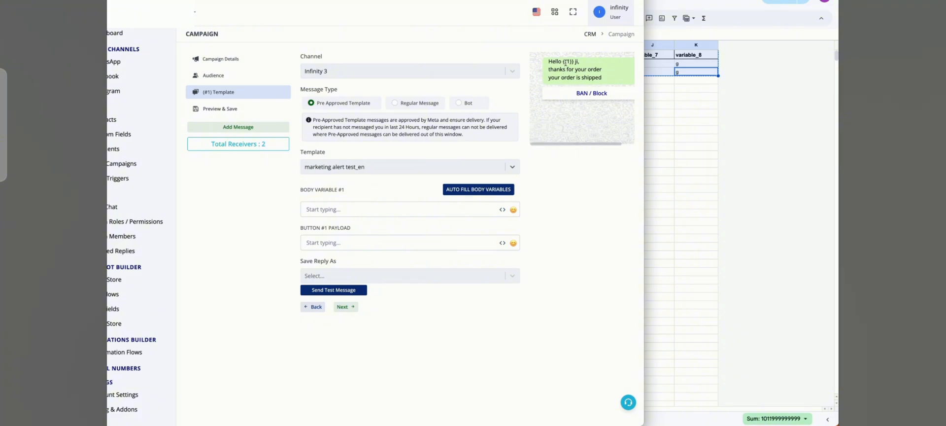
drag(562, 61, 572, 60)
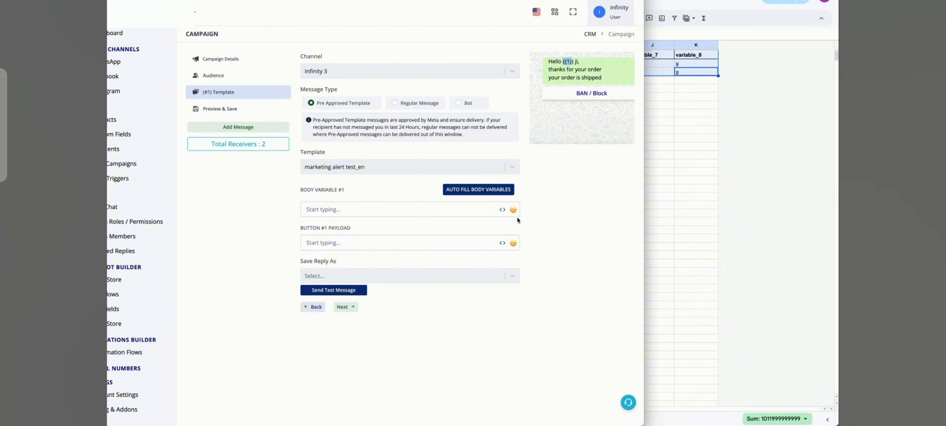
click(503, 209)
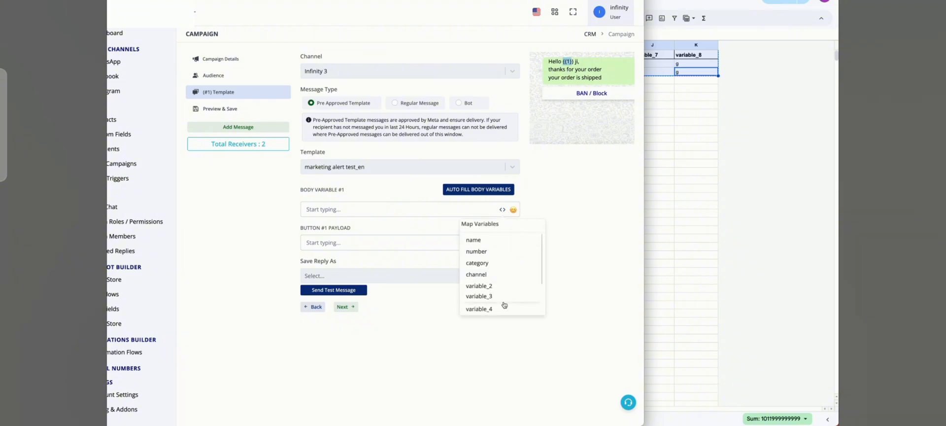
scroll(504, 305, down, 2)
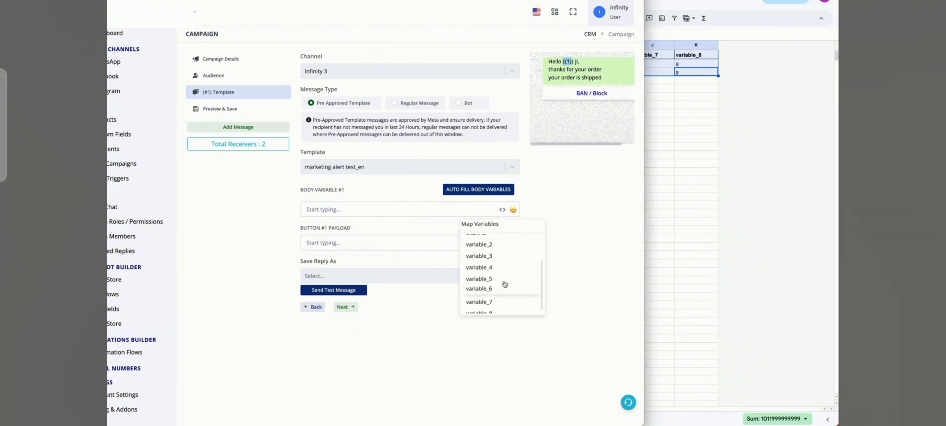
scroll(505, 284, up, 2)
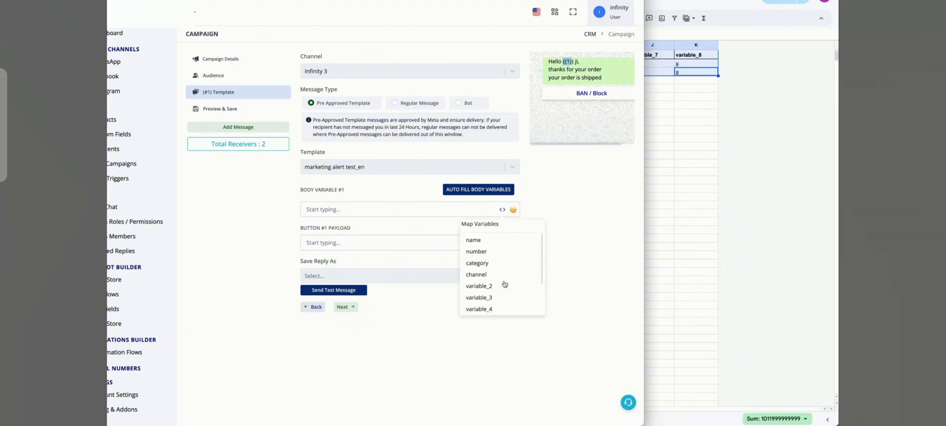
click(482, 240)
- Clear body variable #1 and map it to the name variable again
click(394, 211)
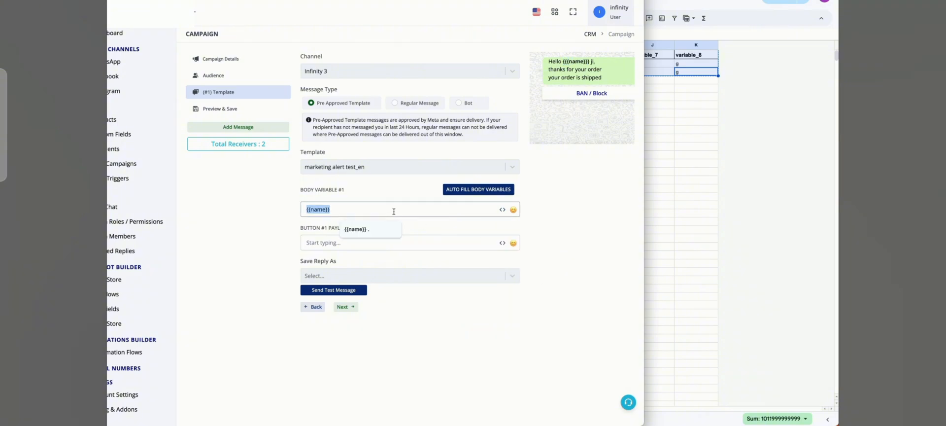
key(BackSpace)
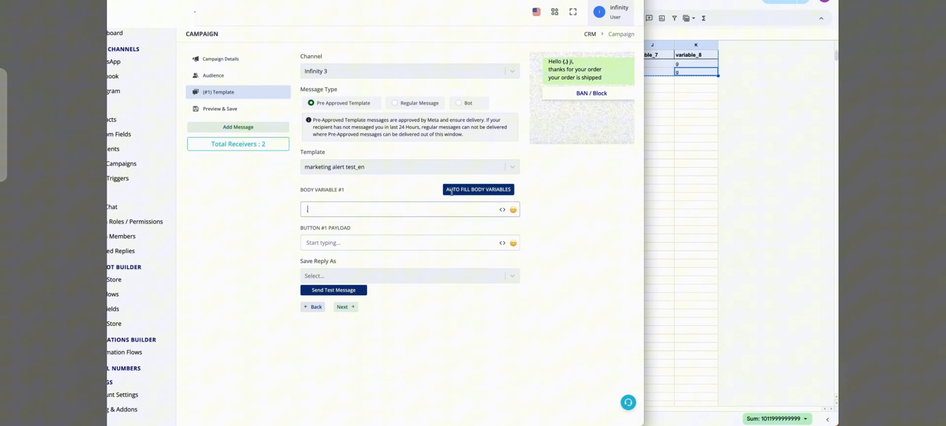
click(502, 209)
click(492, 240)
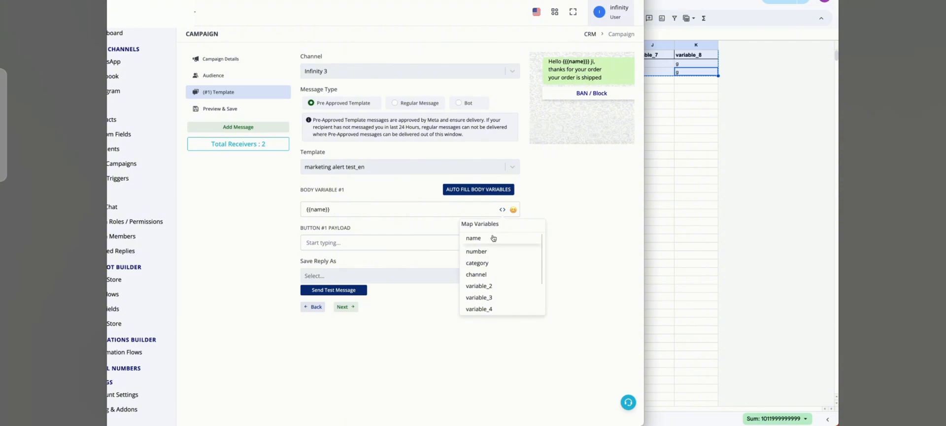
- Switch to the contacts sheet and examine the contact names and the variable_2 to variable_4 values
click(682, 166)
click(682, 166)
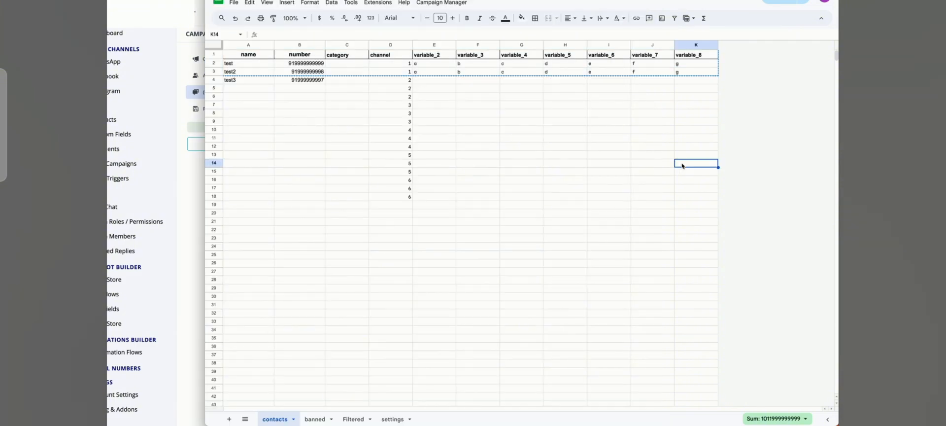
click(197, 22)
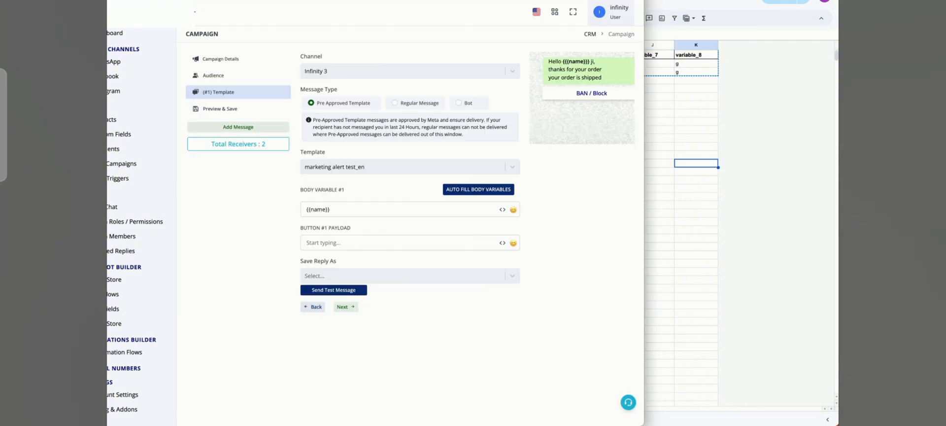
click(684, 230)
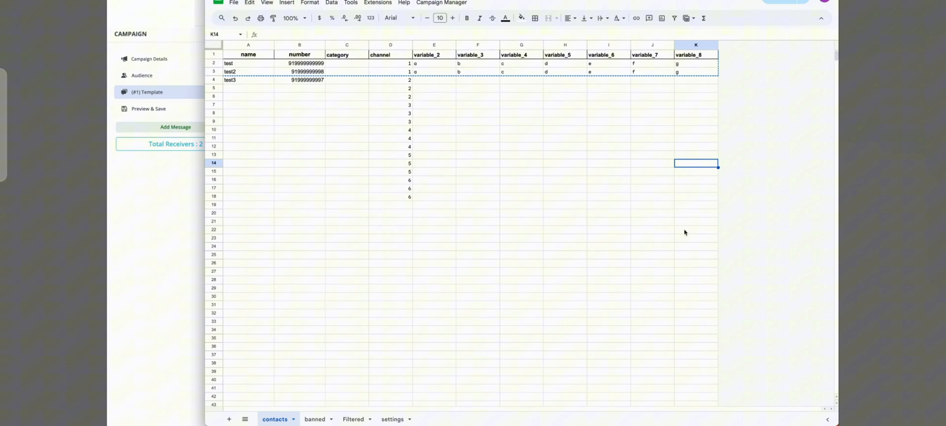
click(340, 149)
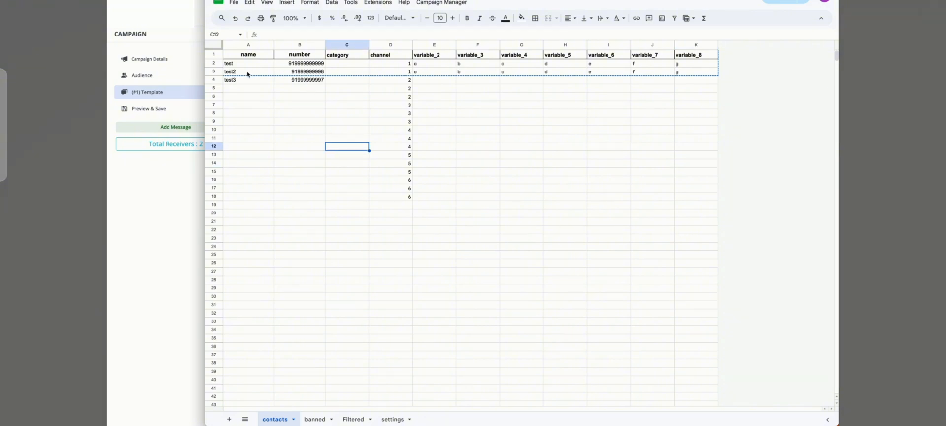
drag(248, 63, 248, 88)
drag(443, 63, 535, 74)
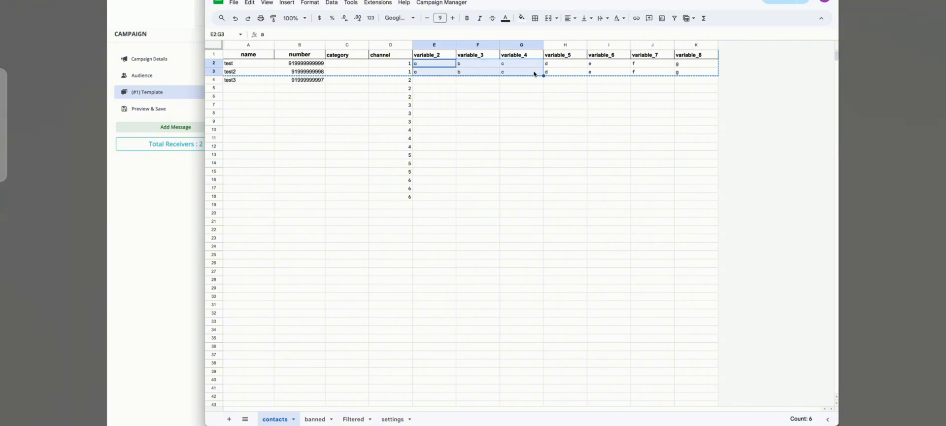
- Return to the campaign window and re-enter {{name}} in body variable #1, removing the trailing characters
click(183, 253)
click(387, 206)
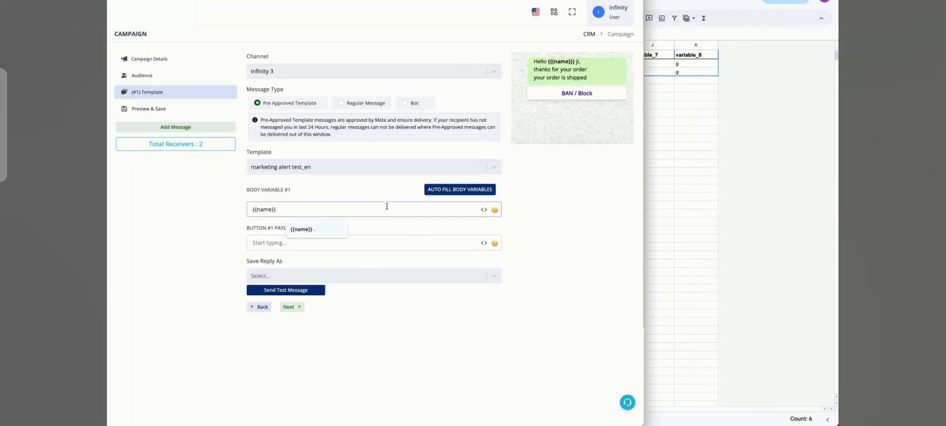
click(311, 230)
key(BackSpace)
key(BackSpace)
- Set the button #1 payload to "." and save the reply as "stop"
click(373, 243)
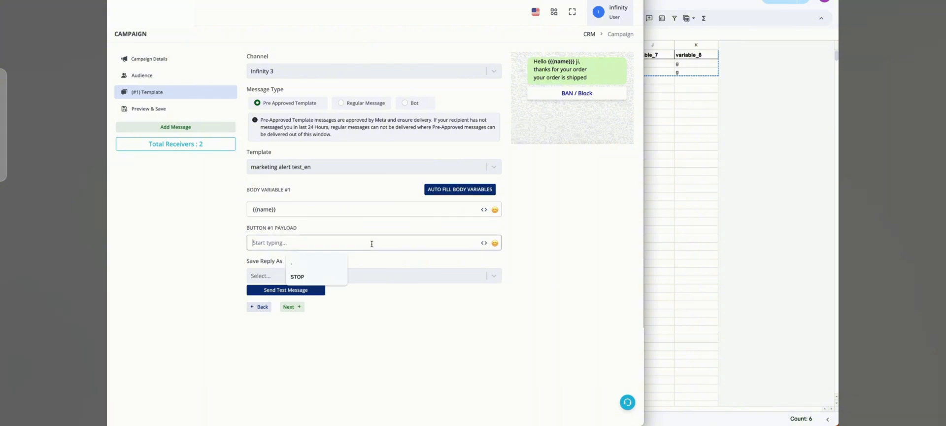
text(.)
click(376, 275)
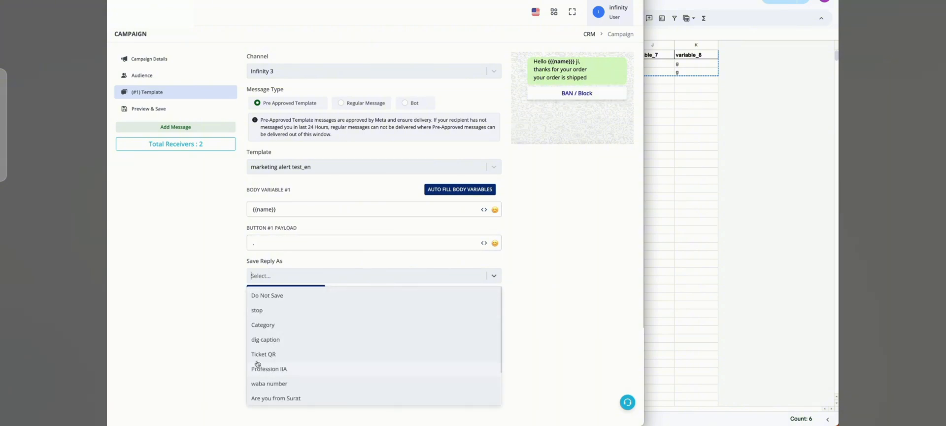
click(265, 311)
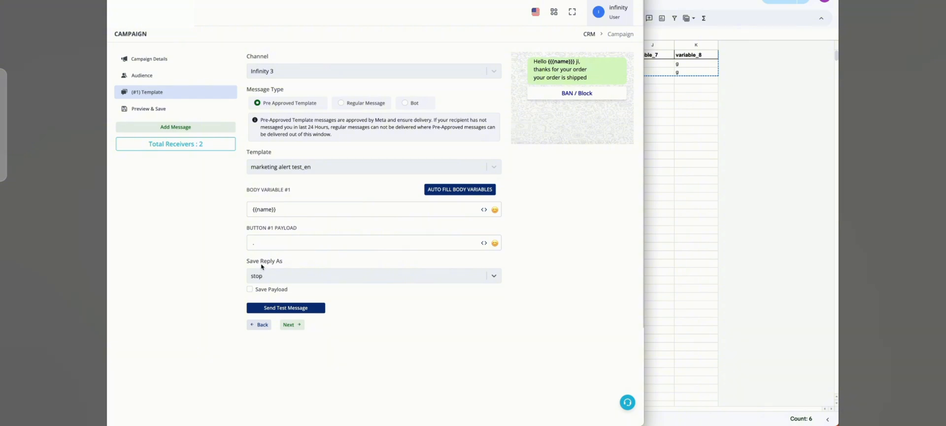
triple_click(277, 229)
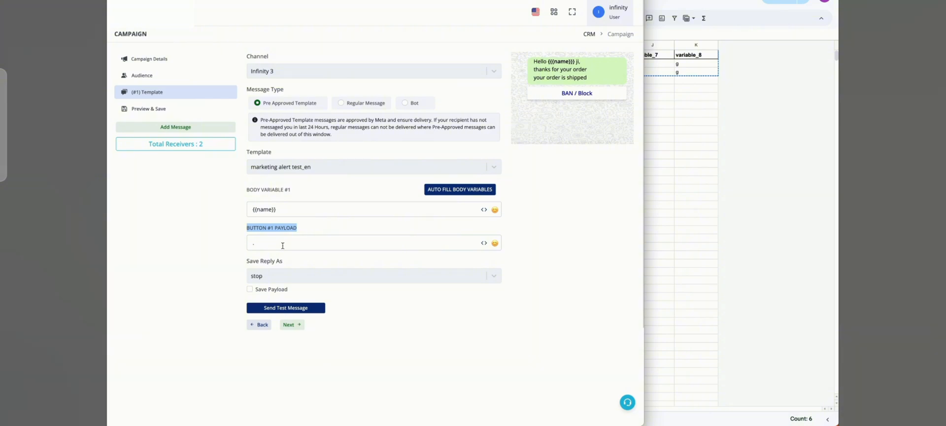
- Go to the campaign preview, save the "base 5th dec" campaign and copy its ID from the campaign list
click(200, 111)
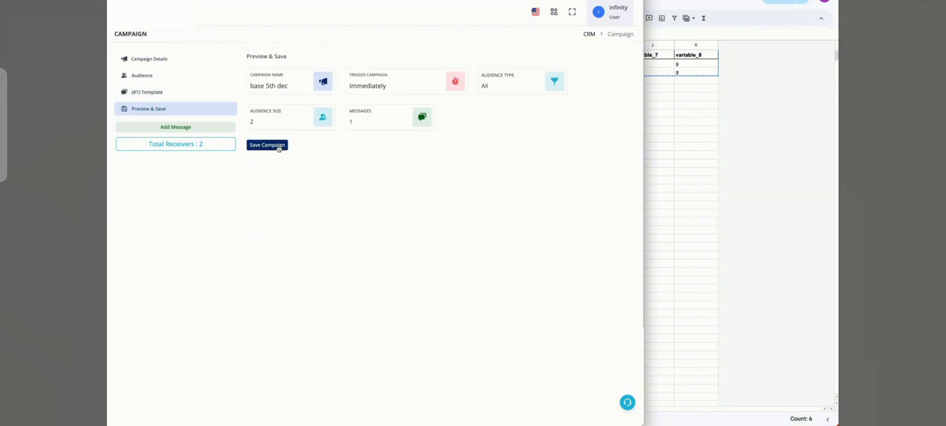
click(279, 147)
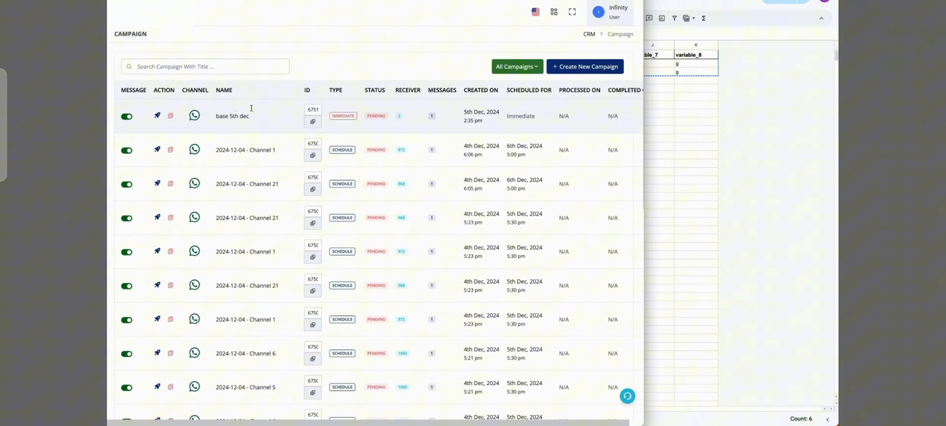
click(312, 121)
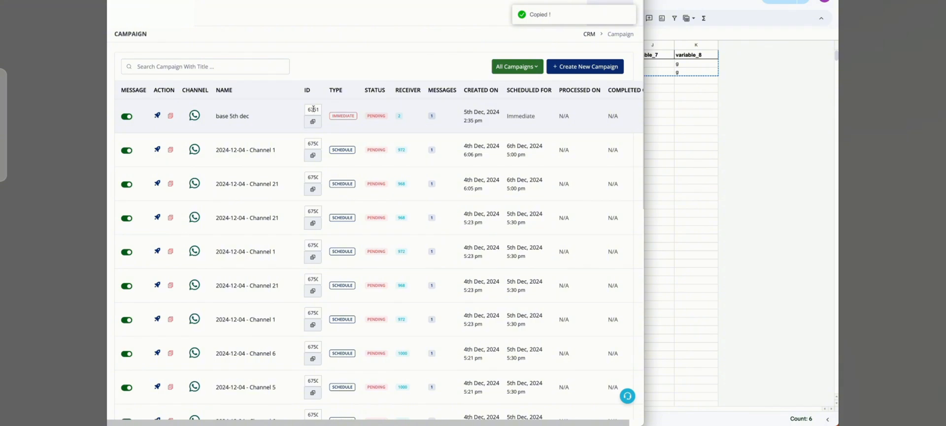
- Copy the "base 5th dec" campaign's ID again, switch to the contacts sheet and launch Run Bulk Campaign
click(312, 121)
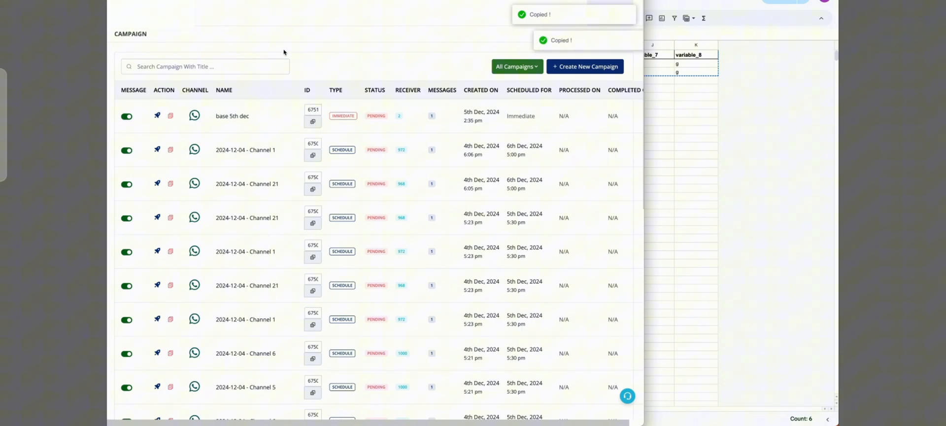
click(783, 163)
click(459, 3)
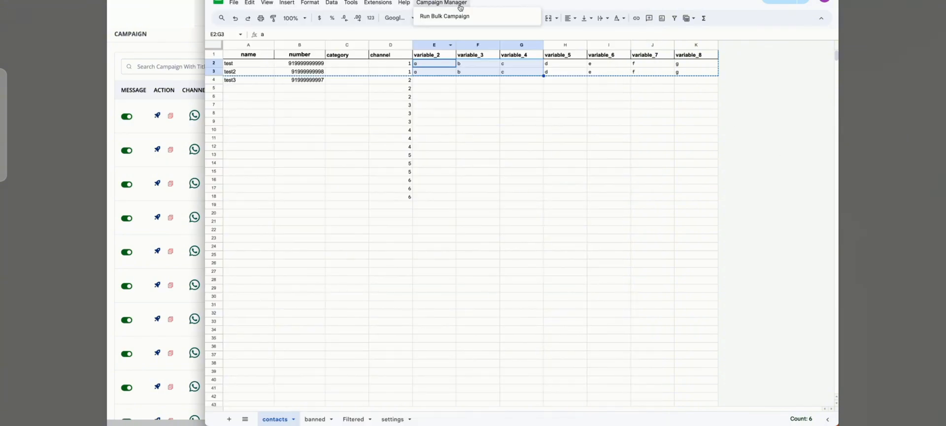
click(455, 18)
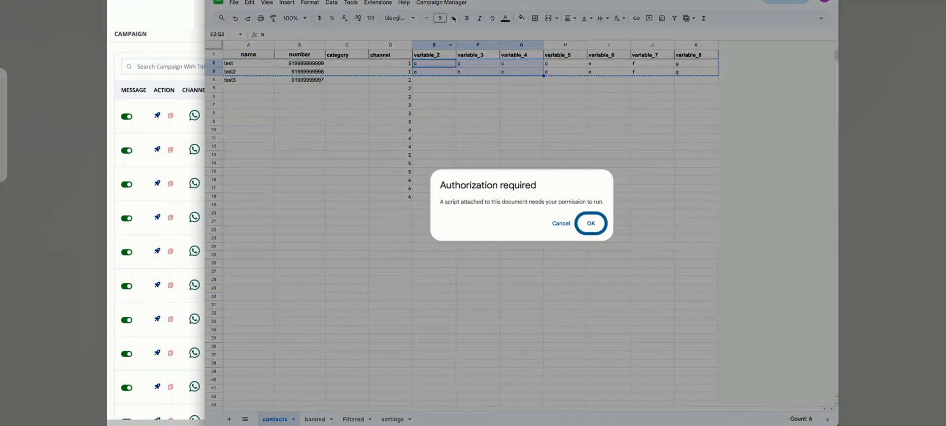
- Authorize the sheet's script, continuing past the unverified-app warning to Bulk WA Campaigns and granting the requested access
click(593, 222)
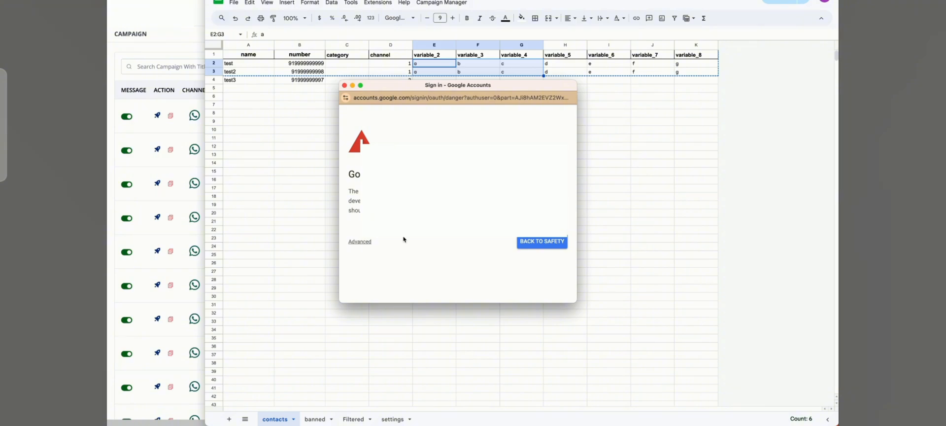
click(365, 241)
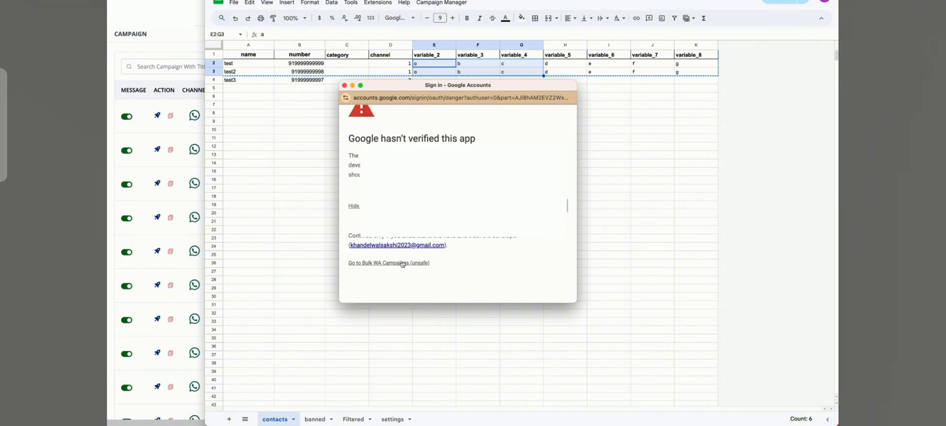
click(402, 263)
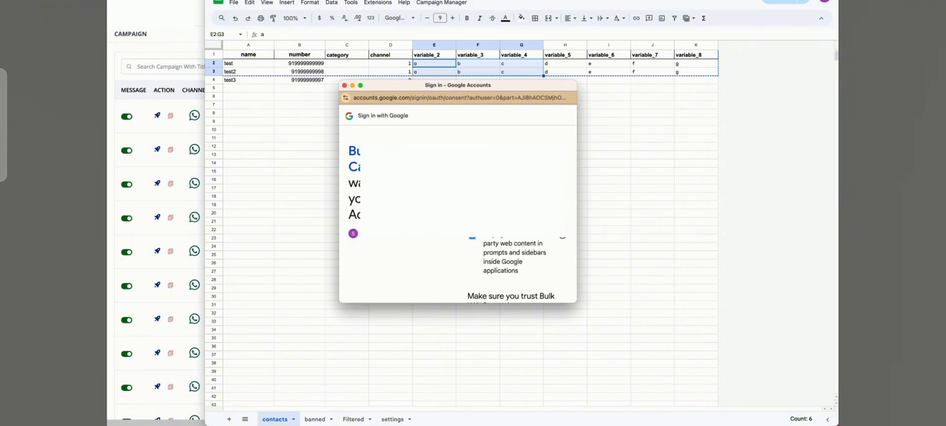
scroll(458, 222, down, 10)
click(543, 263)
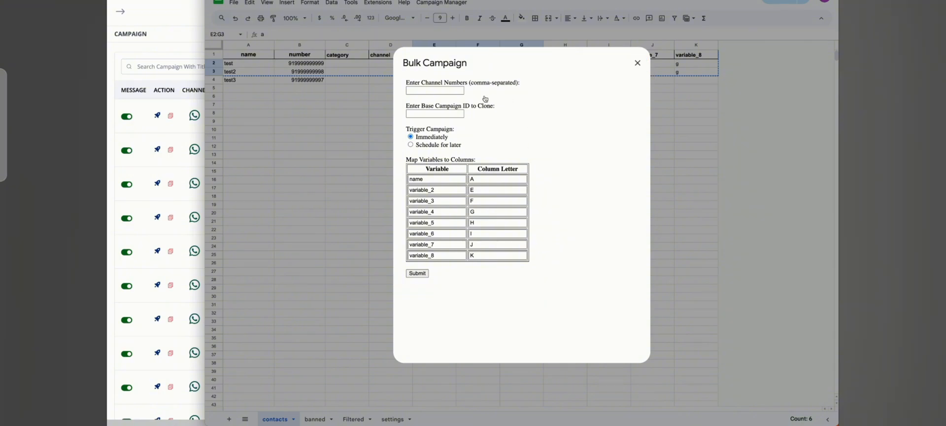
- Set the bulk campaign's channel numbers to 1,2 and paste the copied ID as the base campaign to clone
click(453, 89)
text(1,2)
click(426, 113)
key(ctrl+v)
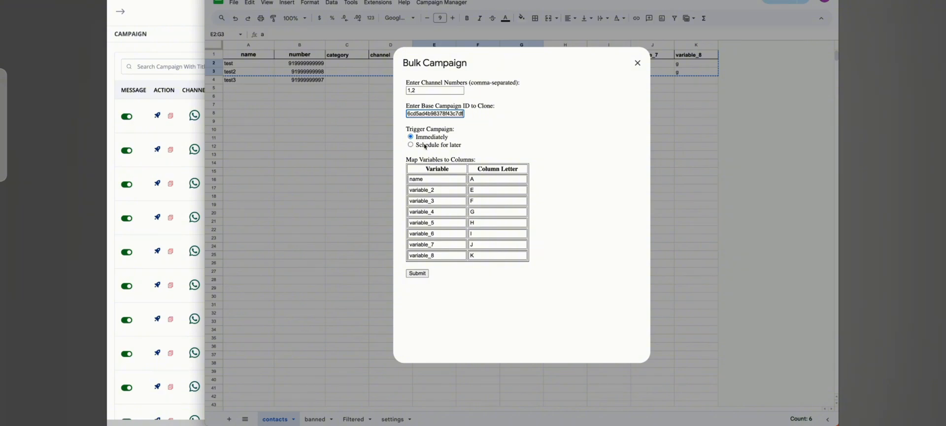
- Schedule the bulk campaign for later, on 06/12/2024 at 05:30 PM
click(425, 145)
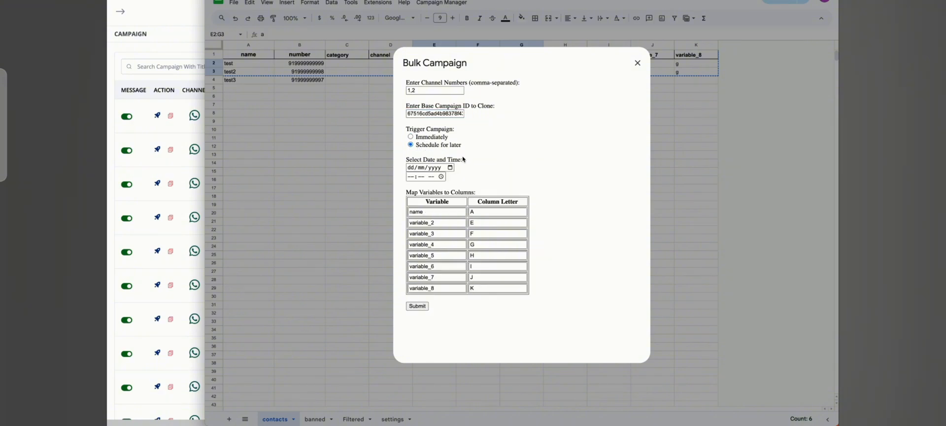
click(450, 167)
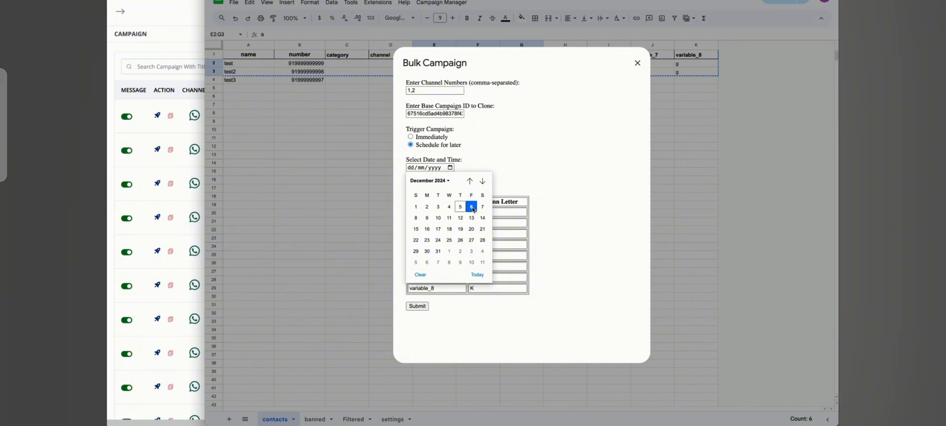
click(457, 205)
click(441, 176)
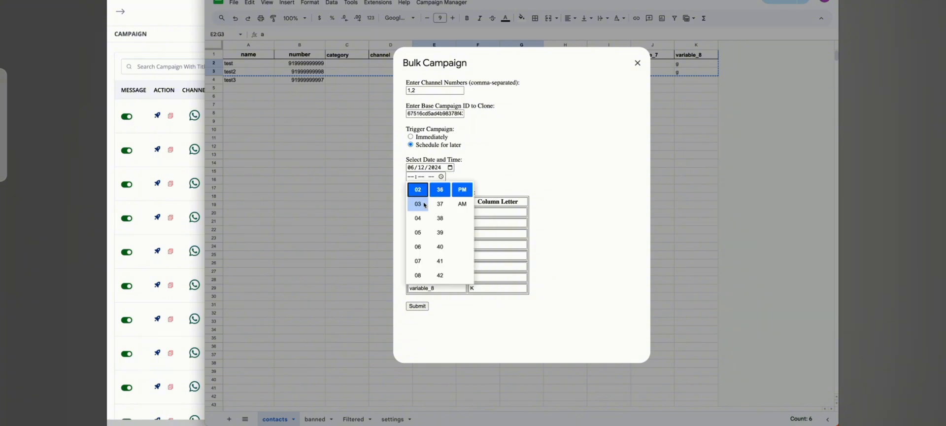
click(418, 232)
scroll(441, 241, up, 3)
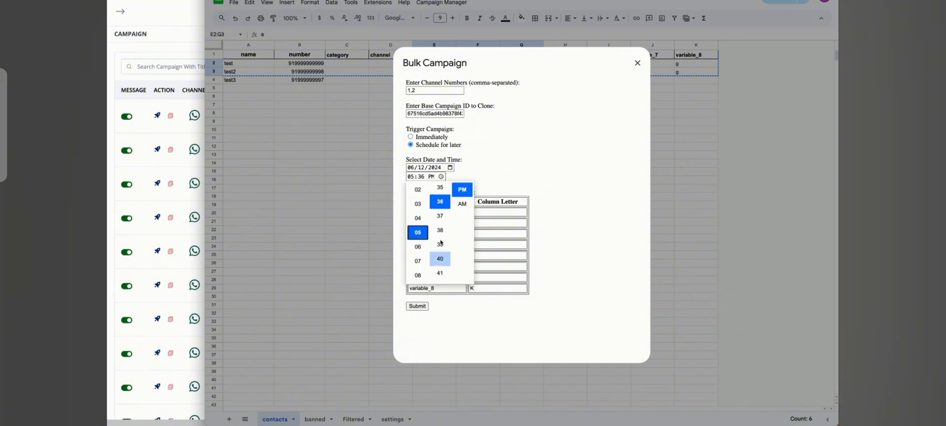
scroll(440, 236, up, 2)
click(440, 190)
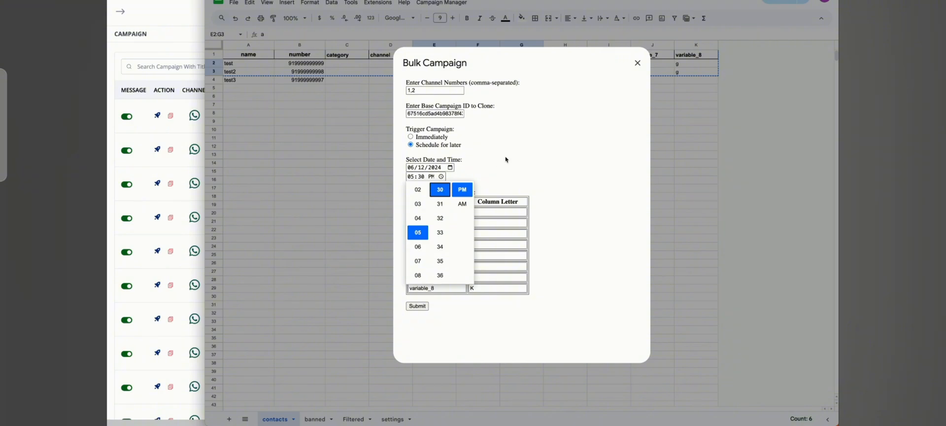
click(517, 152)
- Review the mapping of name and variable_2 to variable_8 to their column letters and submit the bulk campaign
click(439, 211)
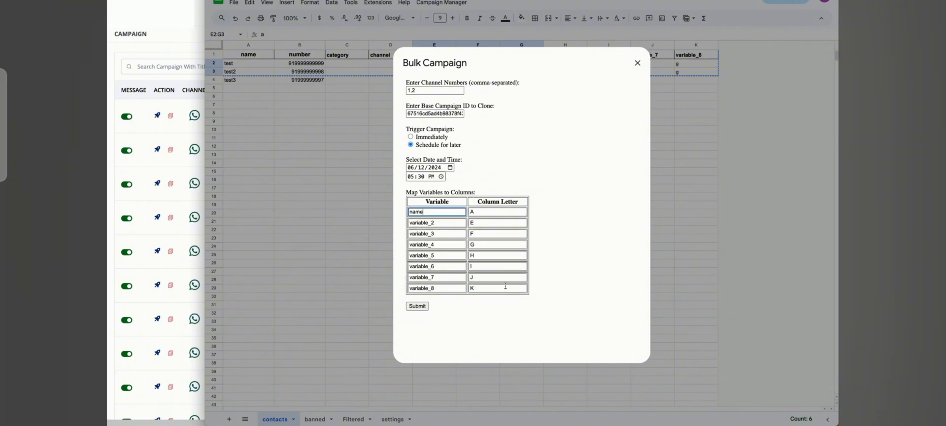
click(552, 282)
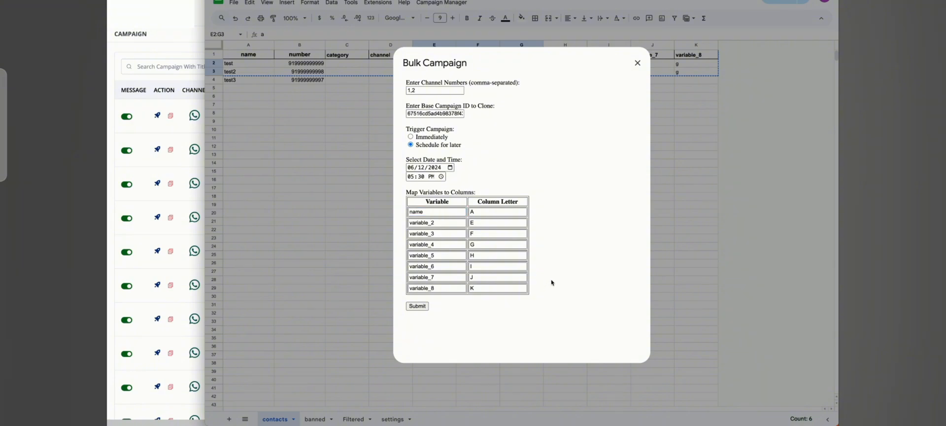
double_click(447, 223)
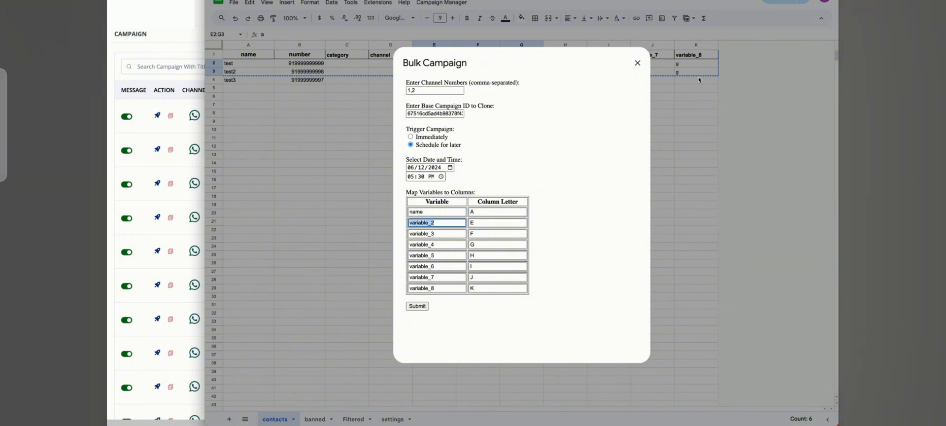
click(575, 223)
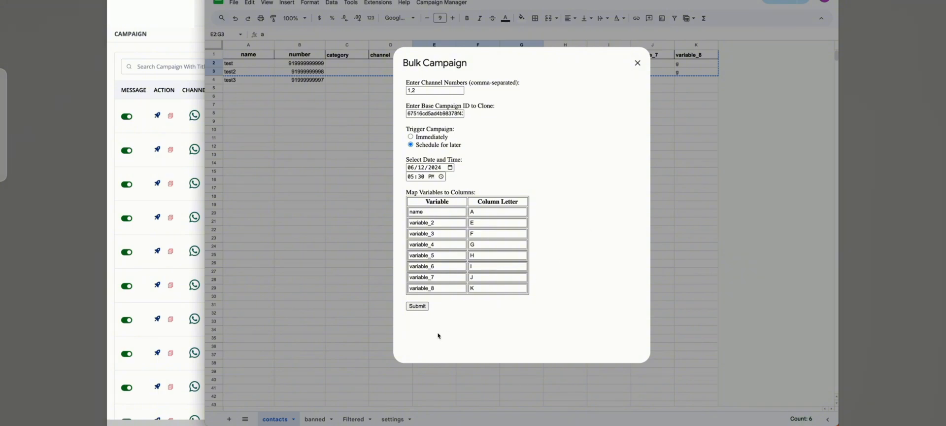
click(422, 309)
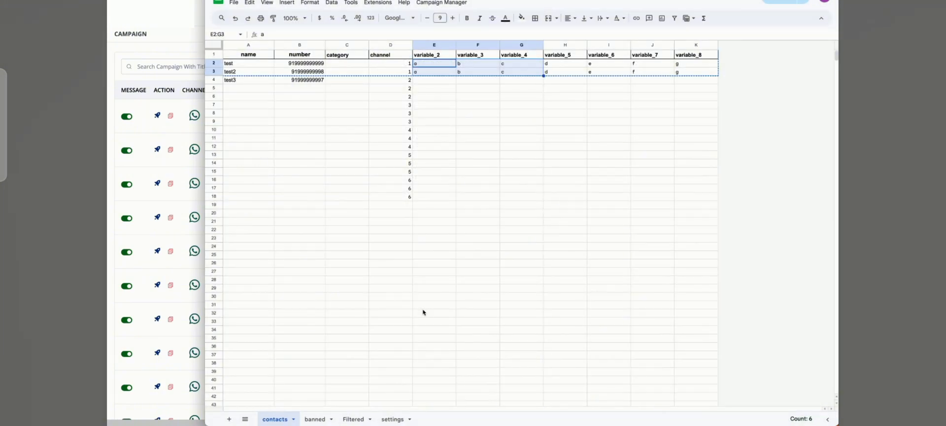
- Look at the dashboard's campaign list while the bulk campaign processes, return to the sheet and dismiss the completion dialog
click(466, 106)
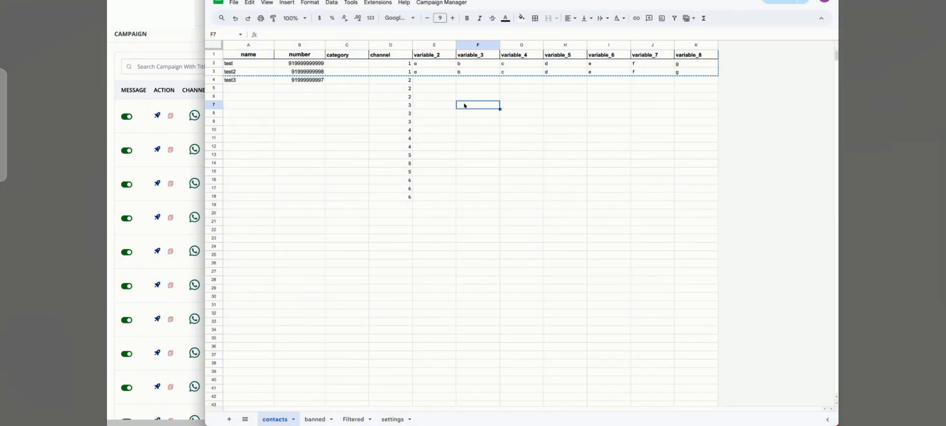
click(174, 81)
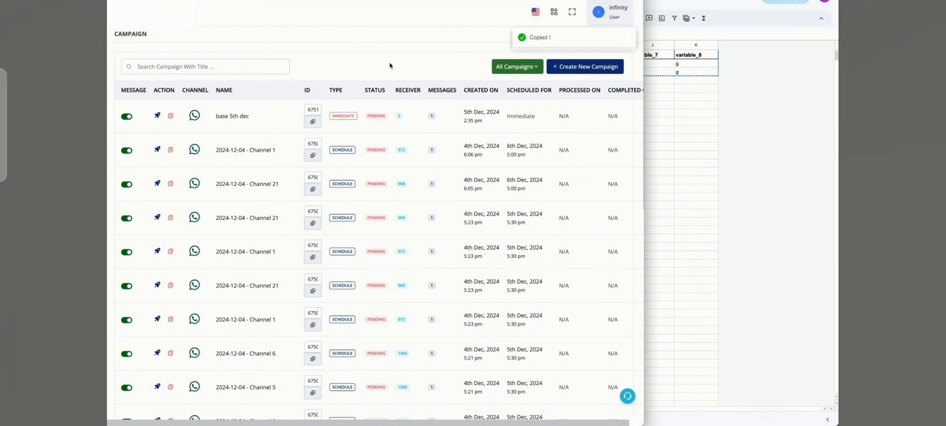
click(719, 88)
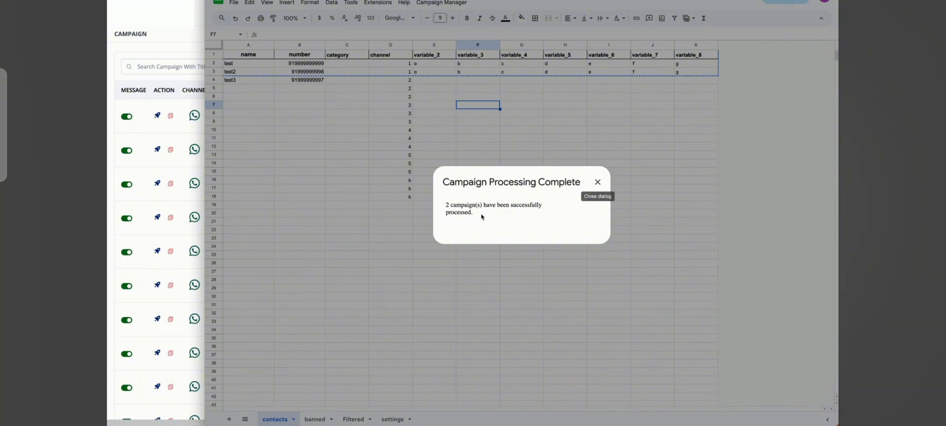
drag(481, 212, 445, 200)
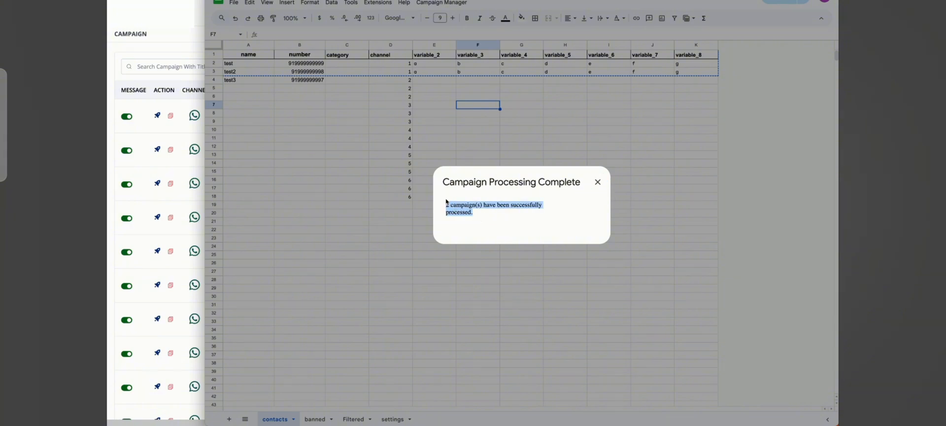
click(599, 182)
- Switch to the campaign dashboard, reload and widen it, and examine the receiver counts of the 2024-12-05 Channel 1 and Channel 2 campaigns
key(super+grave)
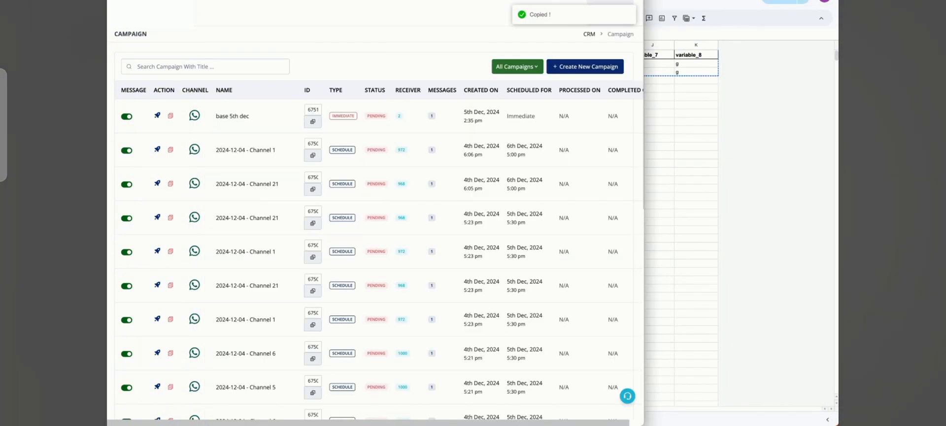
key(super+r)
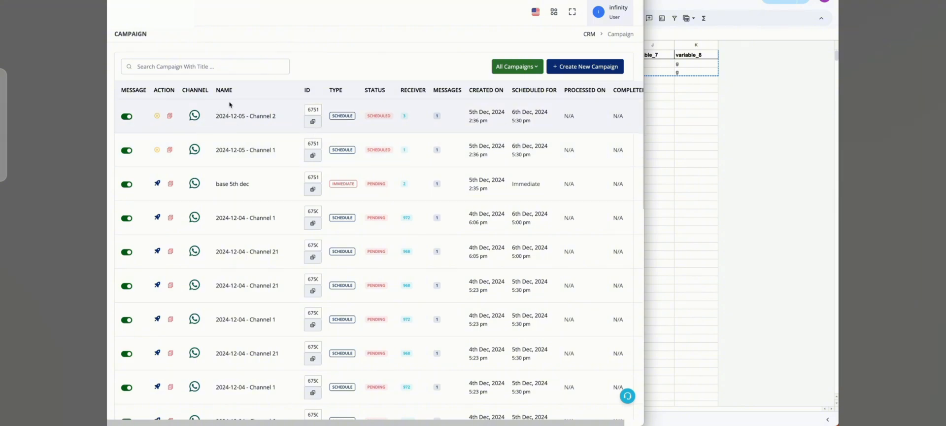
drag(643, 120, 815, 122)
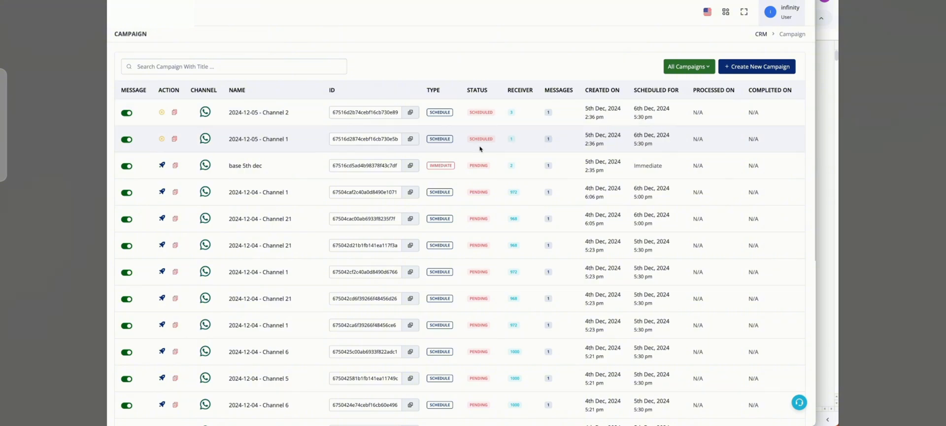
double_click(511, 140)
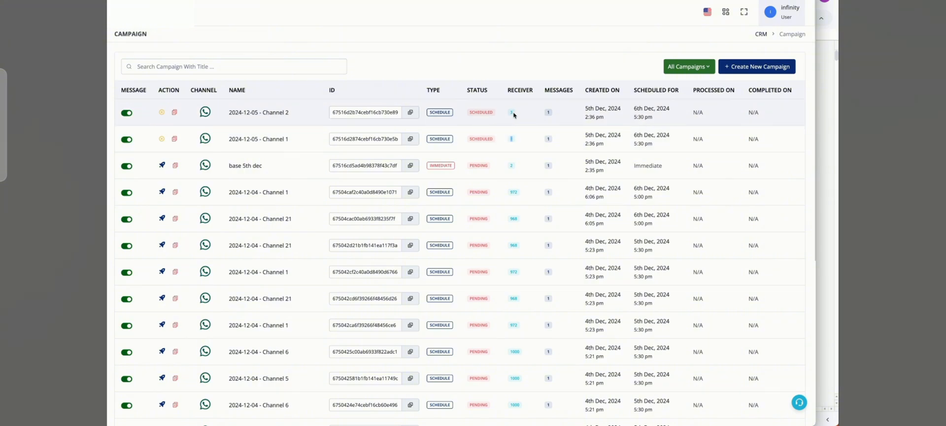
double_click(509, 114)
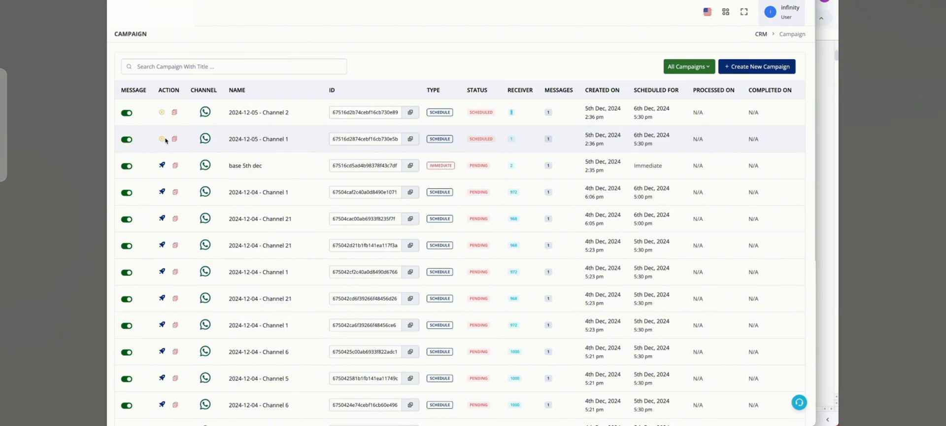